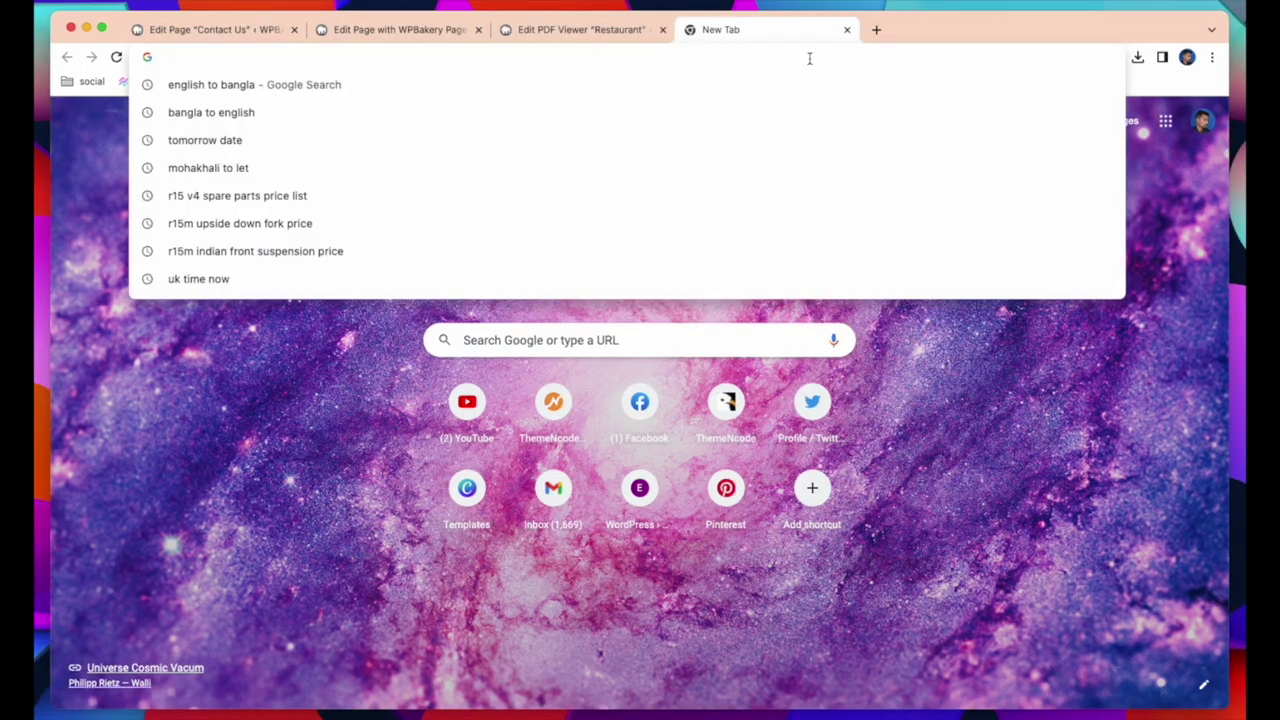
# - Search the Canva templates for 'travel agency pdf'
pyautogui.write('canva.com/templates/')
pyautogui.press('Return')
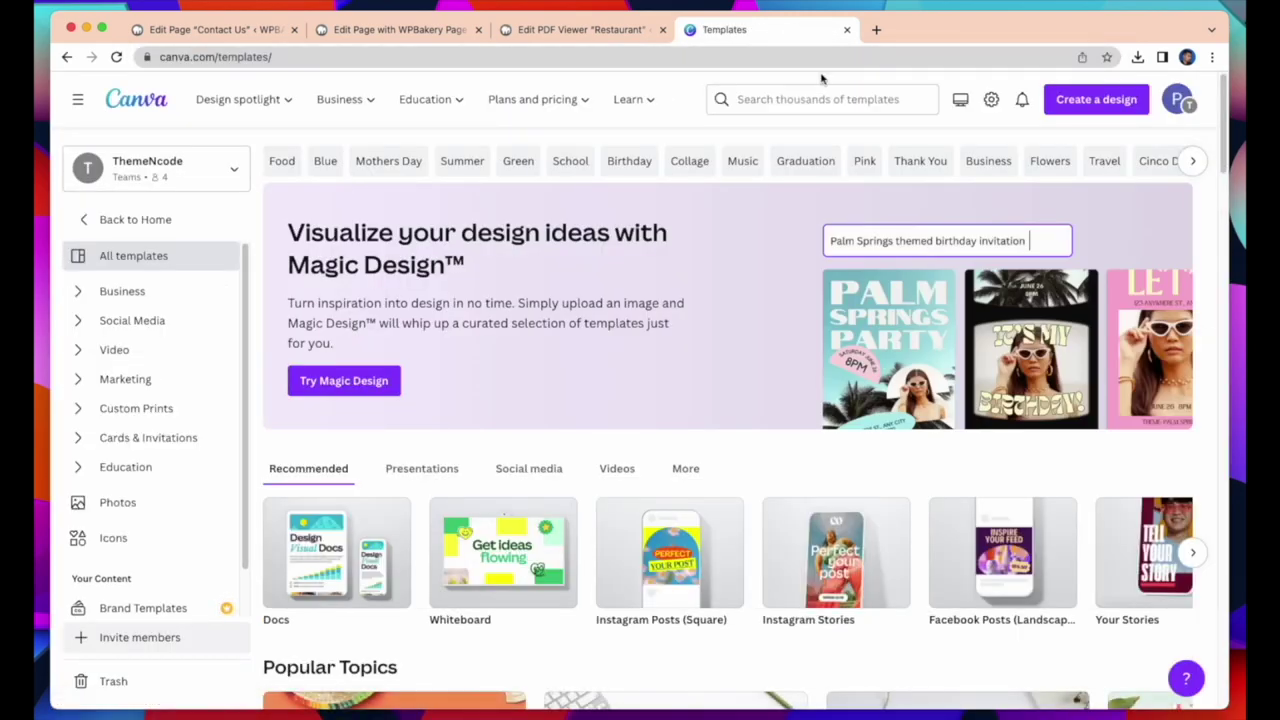
pyautogui.click(826, 99)
pyautogui.write('tr')
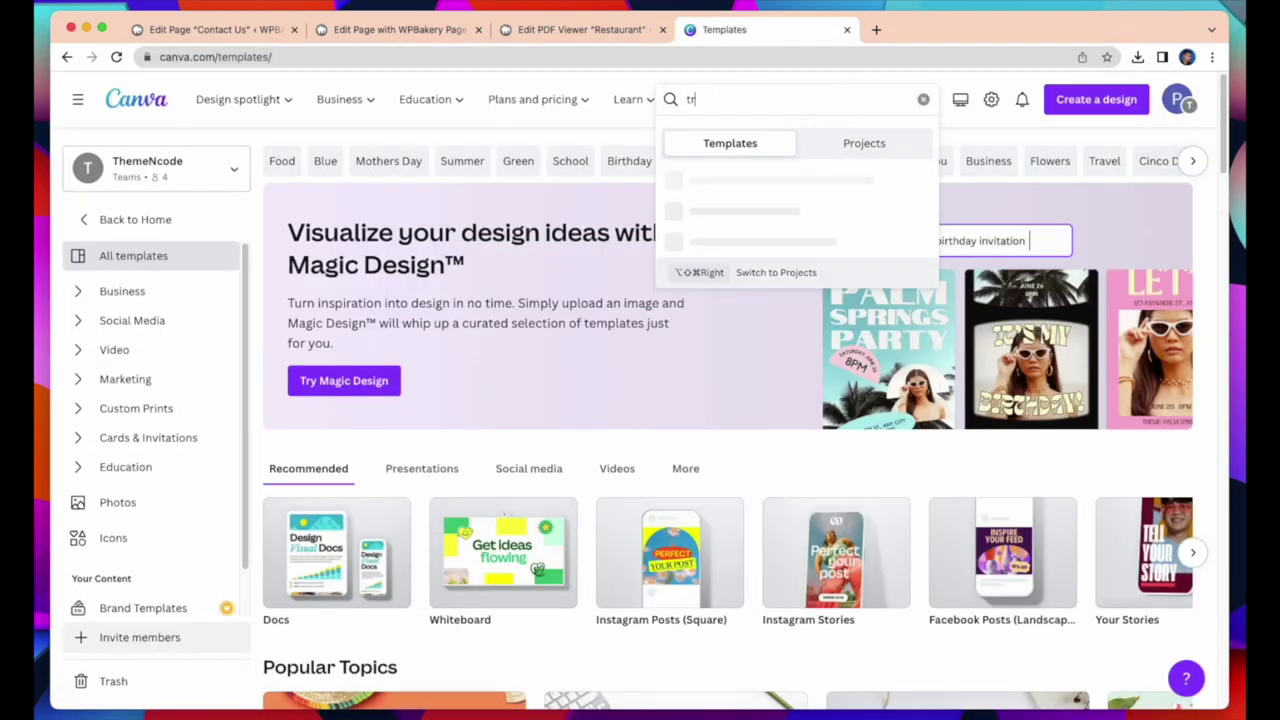
pyautogui.write('avel agency pdf')
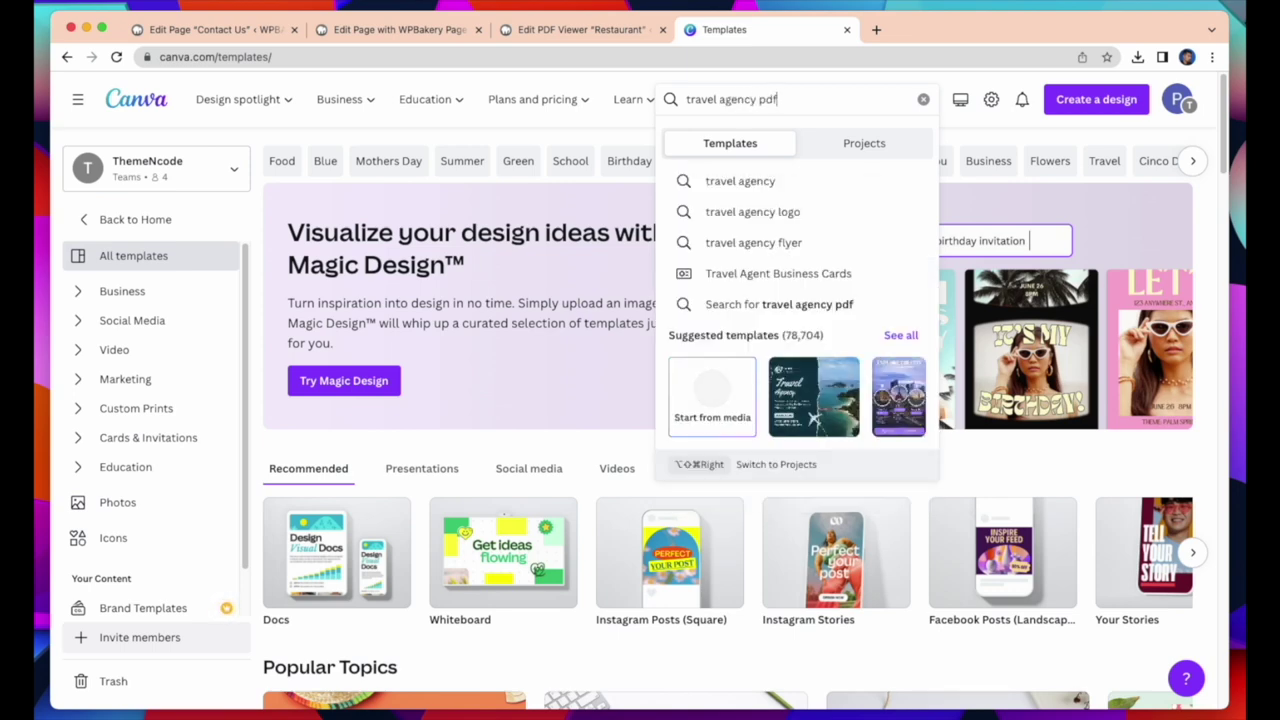
pyautogui.press('Return')
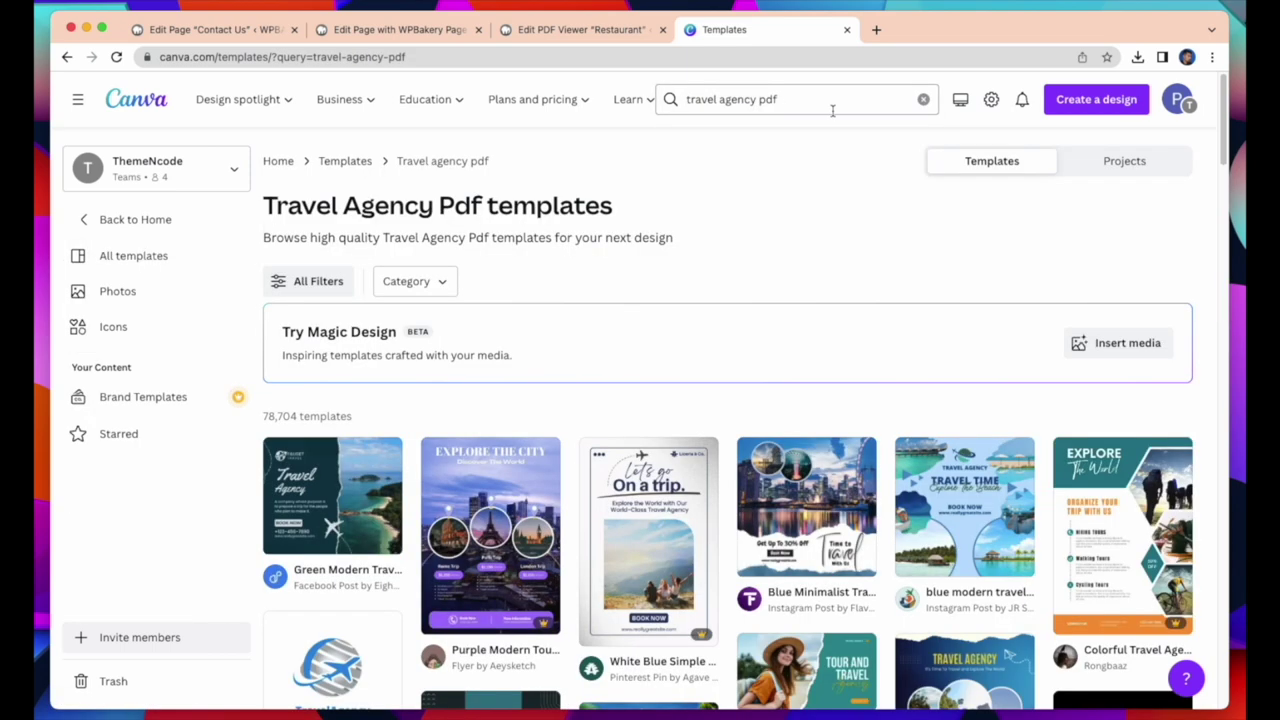
# - Open the Green Modern Tour & Travel Agency Presentation template from the results
pyautogui.scroll(-1, 737, 320)
pyautogui.scroll(-3, 737, 320)
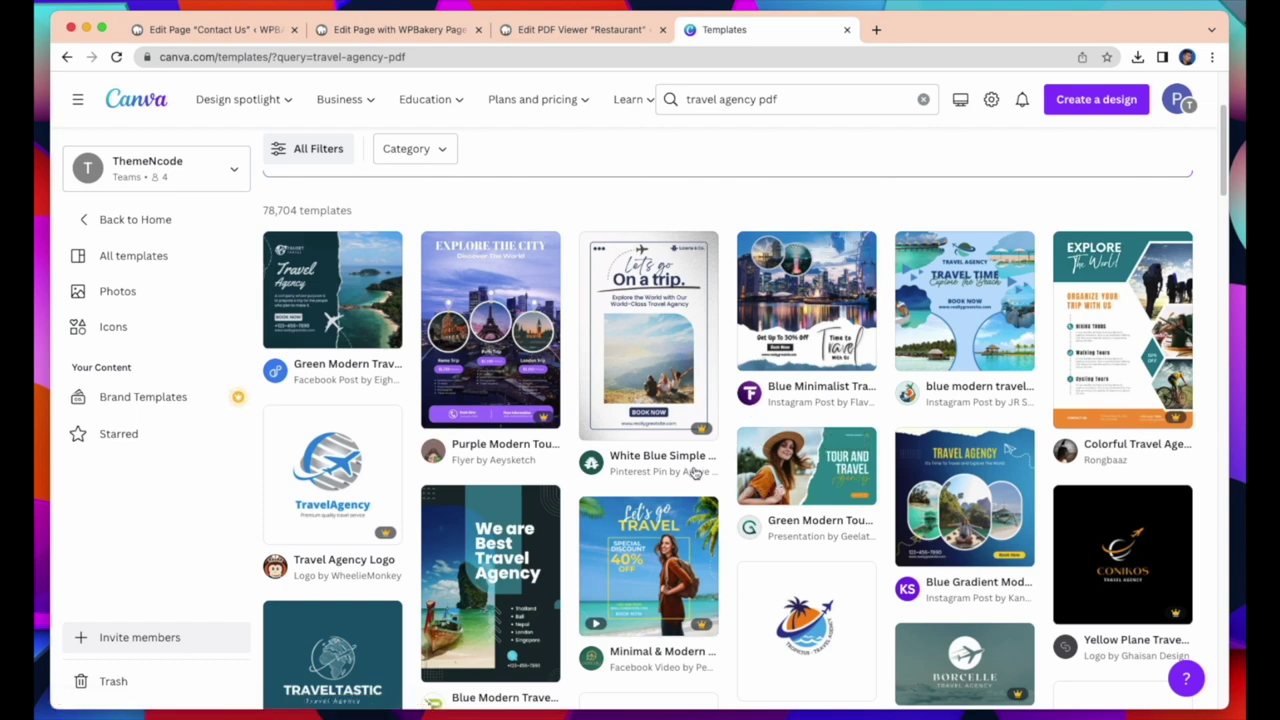
pyautogui.click(766, 472)
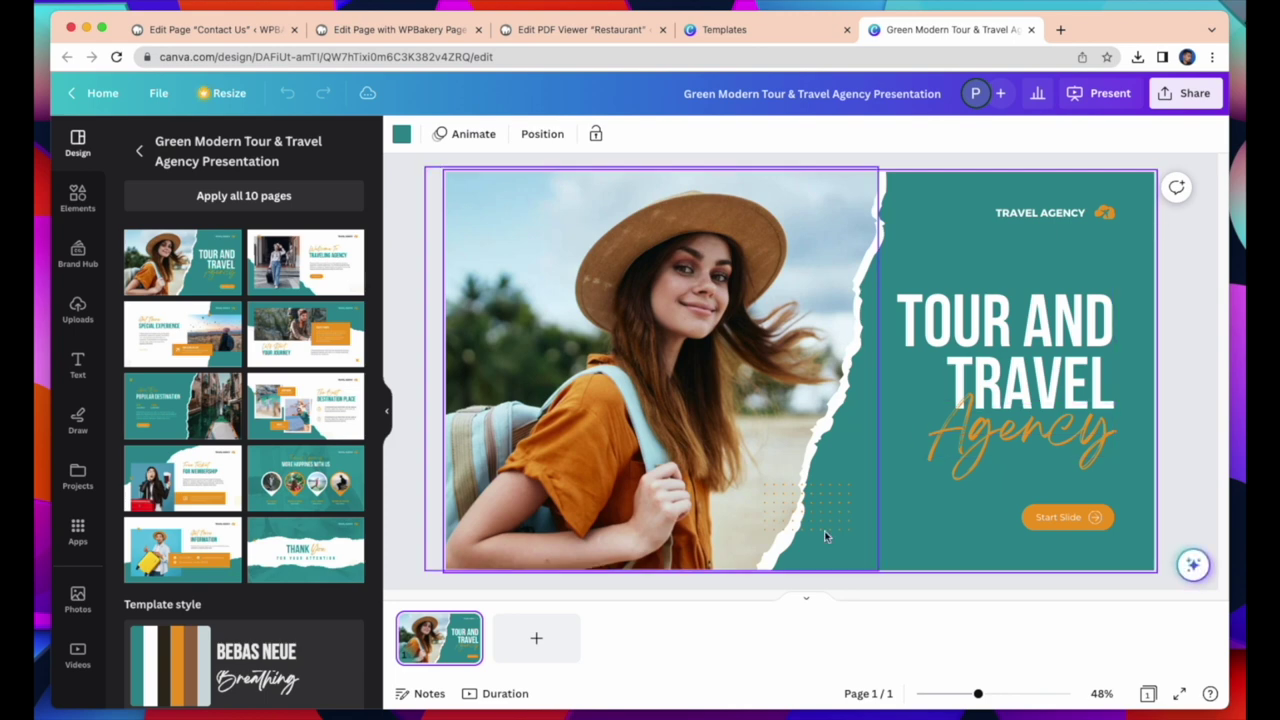
# - Add pages with the Welcome, Special Experience, Let's Start Your Journey and Popular Destination layouts
pyautogui.click(536, 638)
pyautogui.click(305, 262)
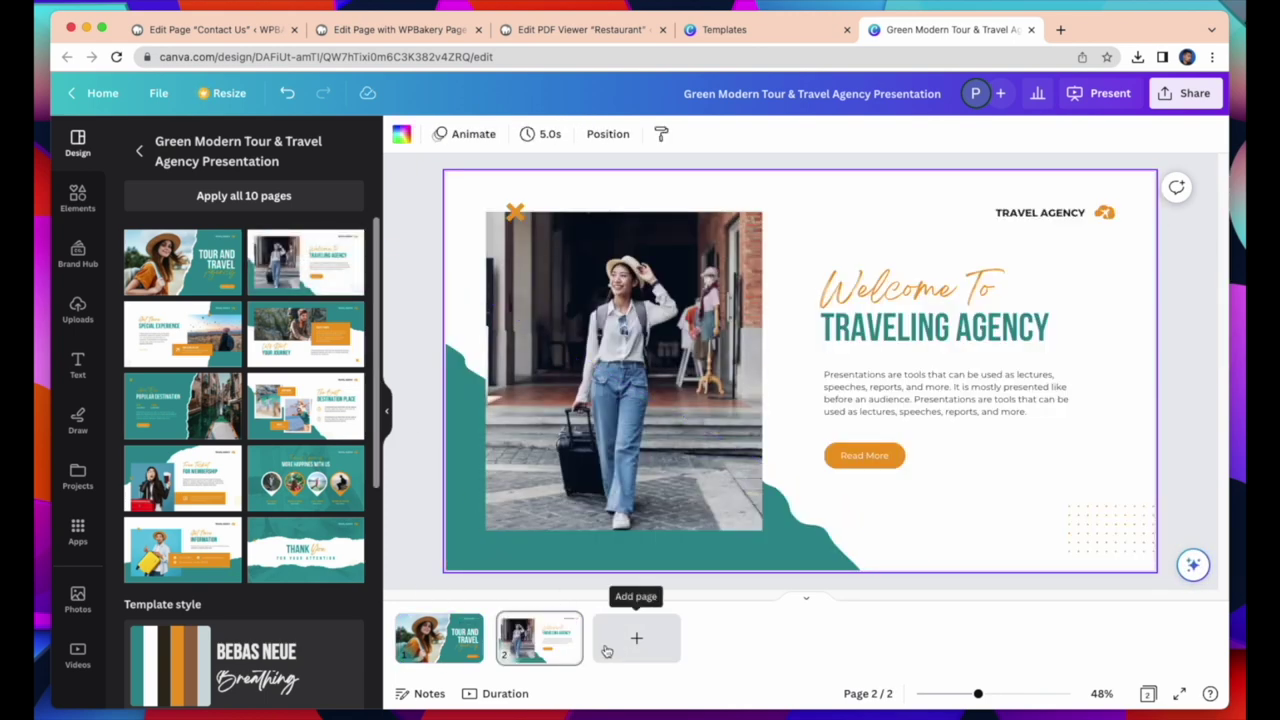
pyautogui.click(172, 344)
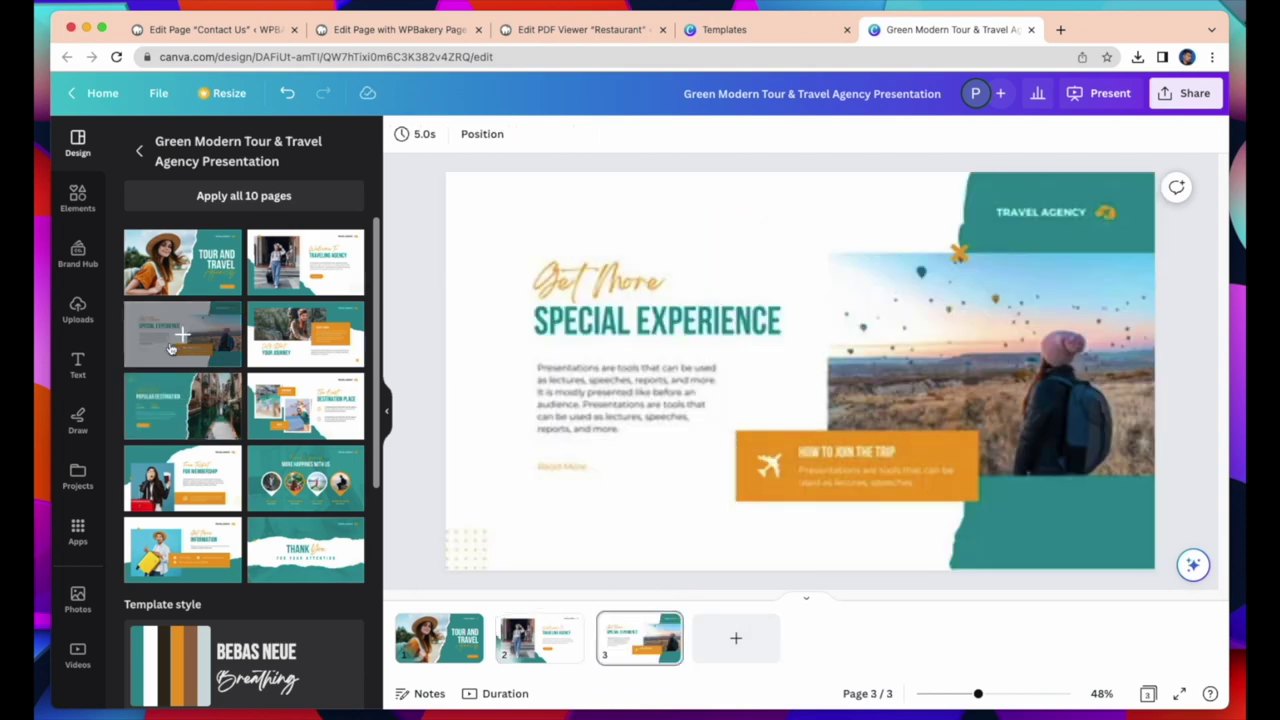
pyautogui.click(750, 650)
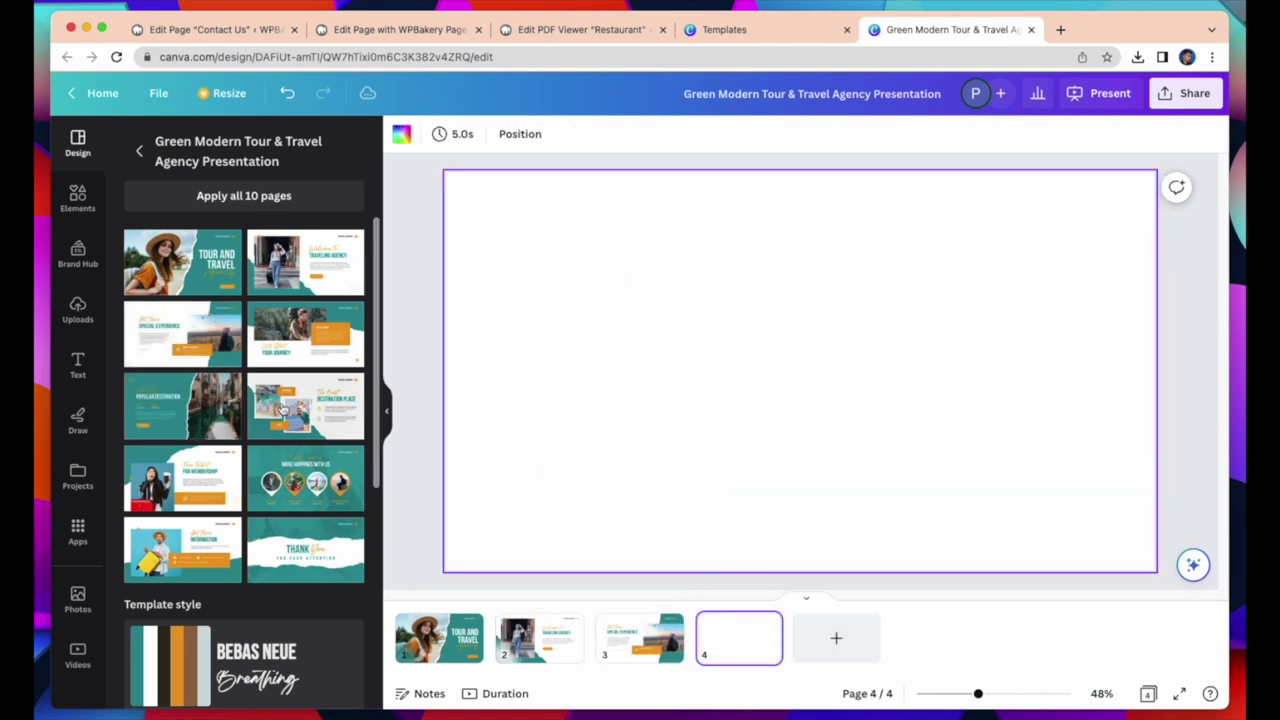
pyautogui.click(272, 357)
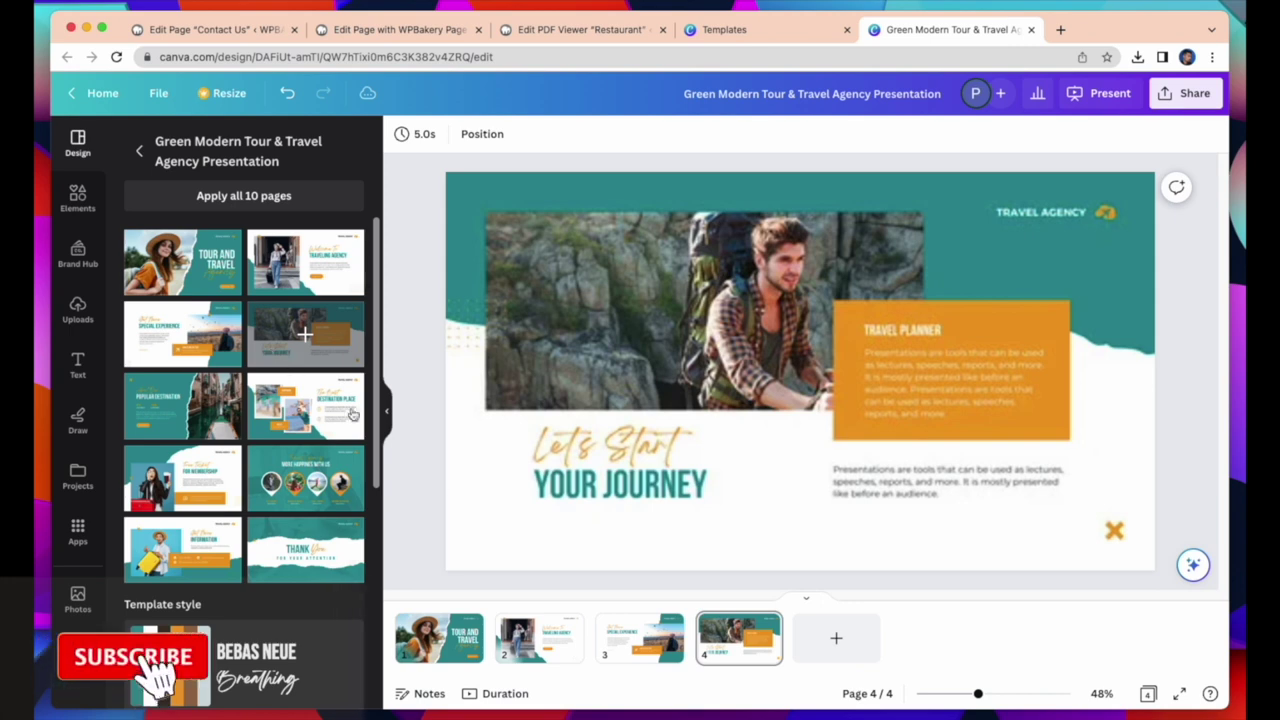
pyautogui.click(836, 637)
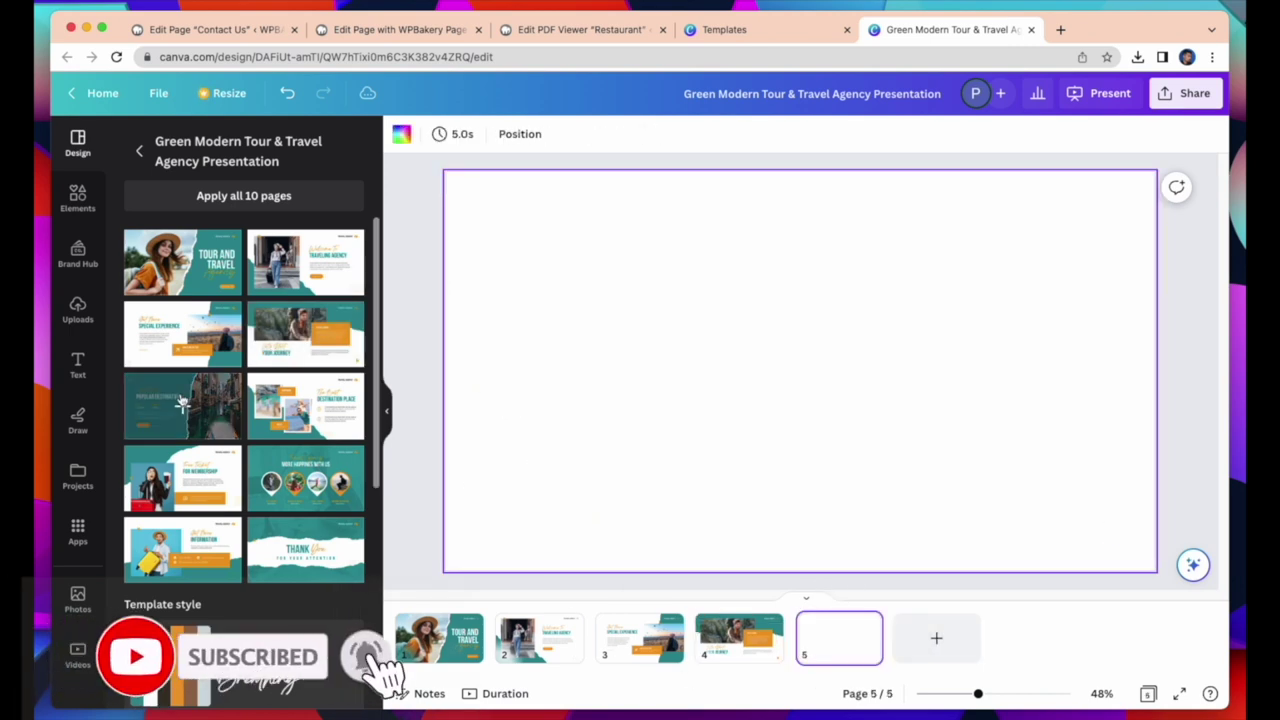
pyautogui.click(182, 403)
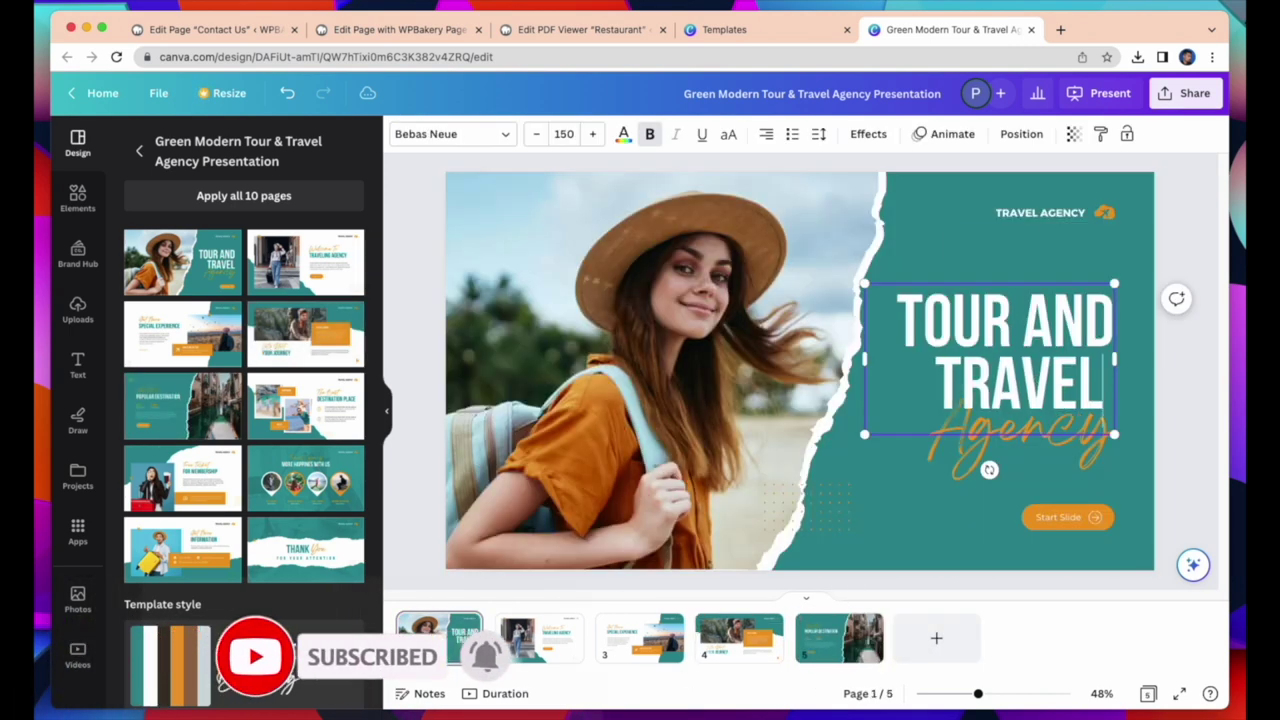
# - Change the title heading from 'TOUR AND TRAVEL' to 'TRAVEL AGENCY'
pyautogui.write('AGEN')
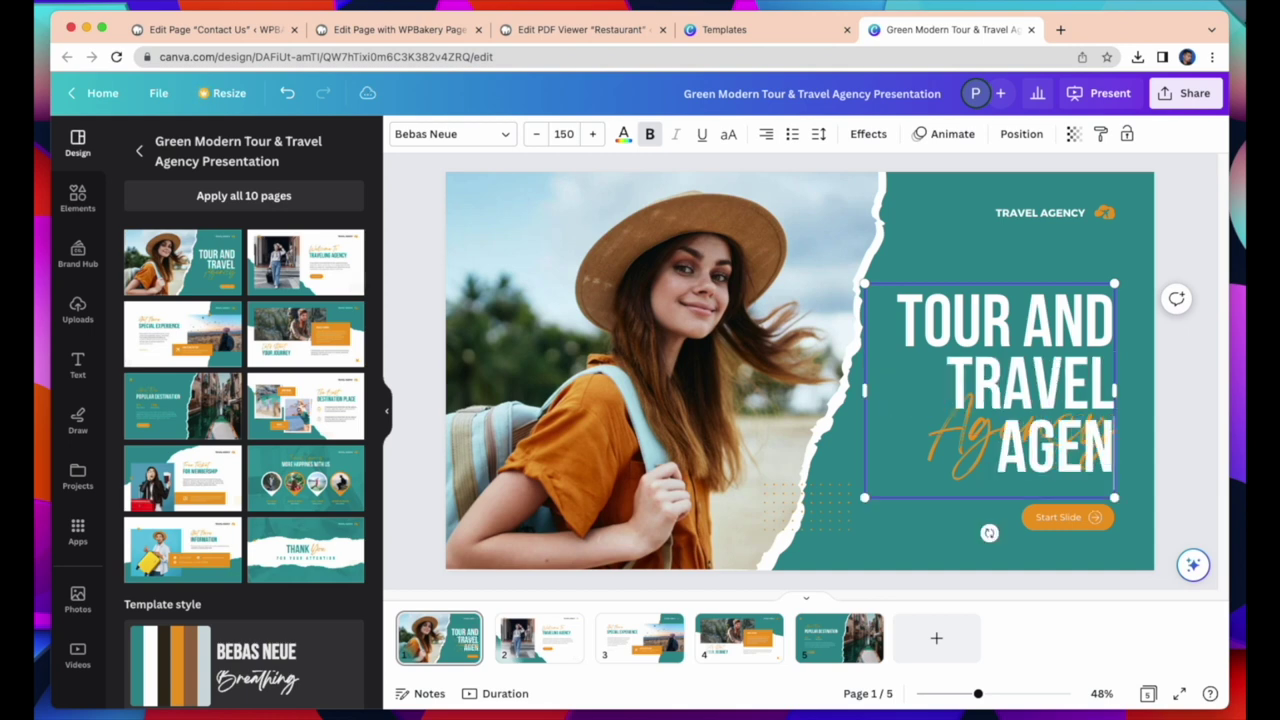
pyautogui.write('CY')
pyautogui.click(1112, 322)
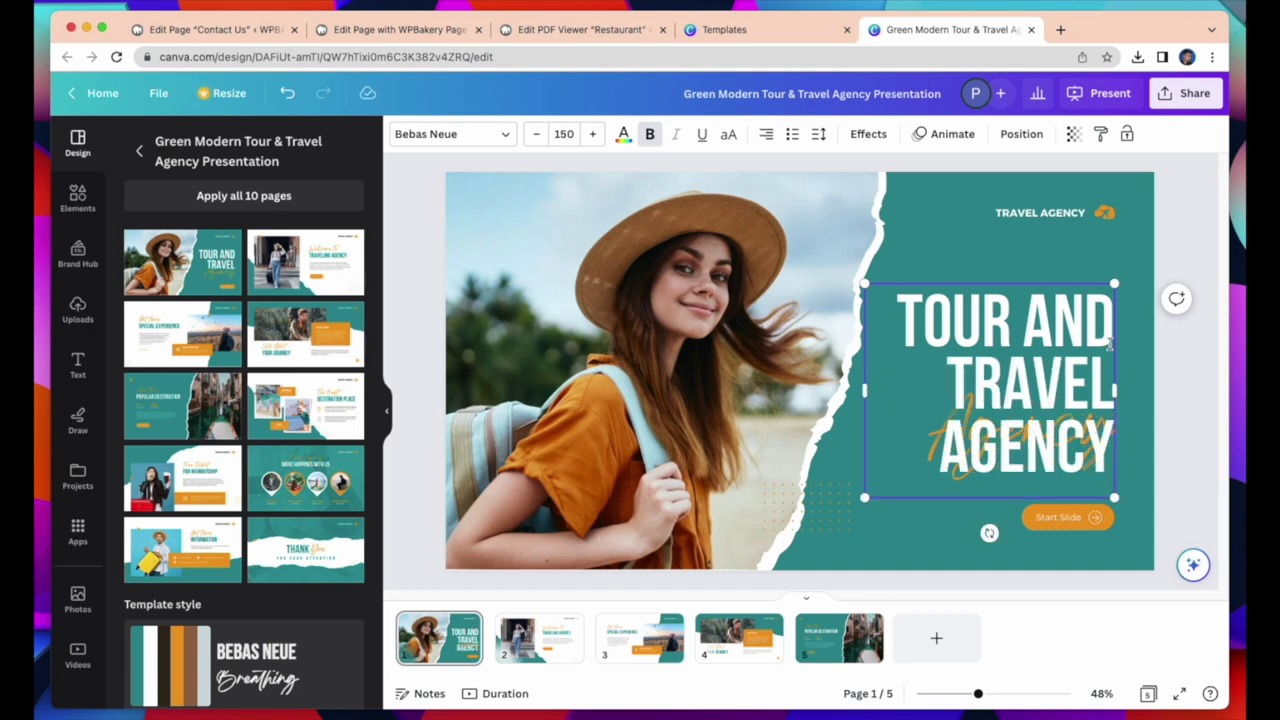
pyautogui.press('BackSpace')
pyautogui.press('BackSpace')
pyautogui.press('BackSpace')
pyautogui.press('BackSpace')
pyautogui.press('BackSpace')
pyautogui.press('BackSpace')
pyautogui.press('BackSpace')
pyautogui.press('BackSpace')
pyautogui.press('BackSpace')
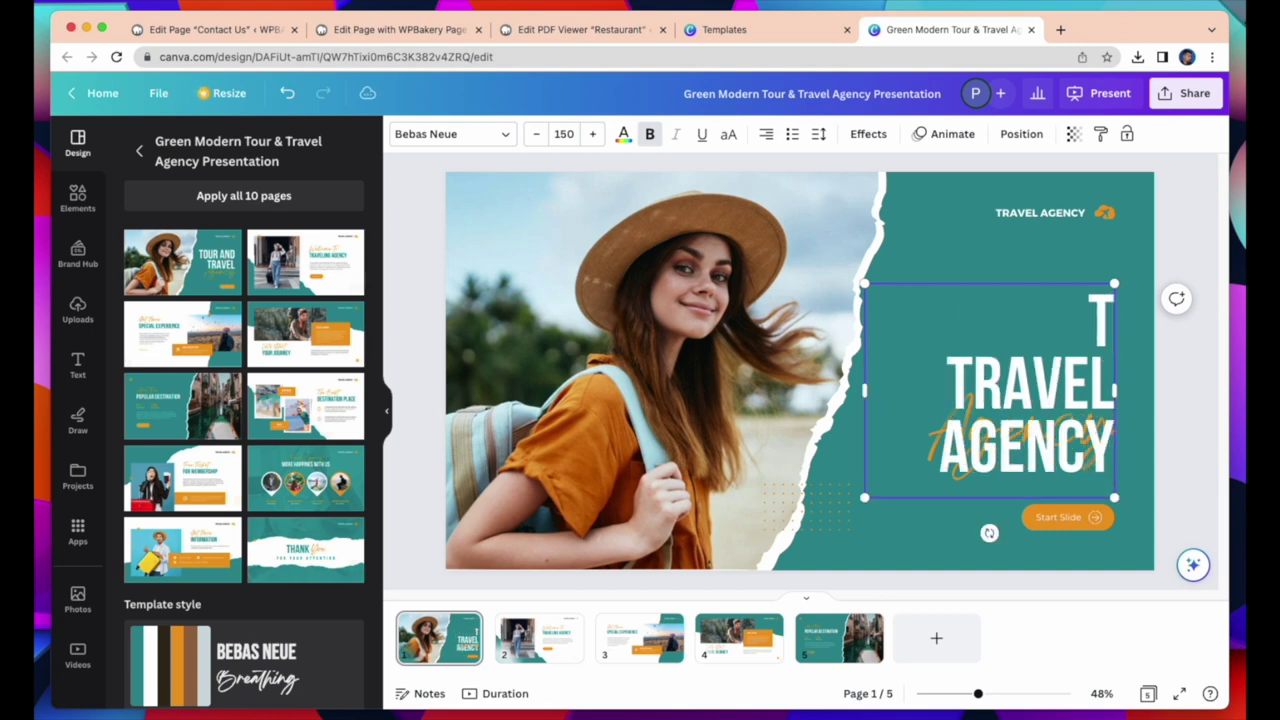
pyautogui.click(1020, 348)
# - Select the woman's photo and view its options, then dismiss them and deselect it
pyautogui.click(674, 414)
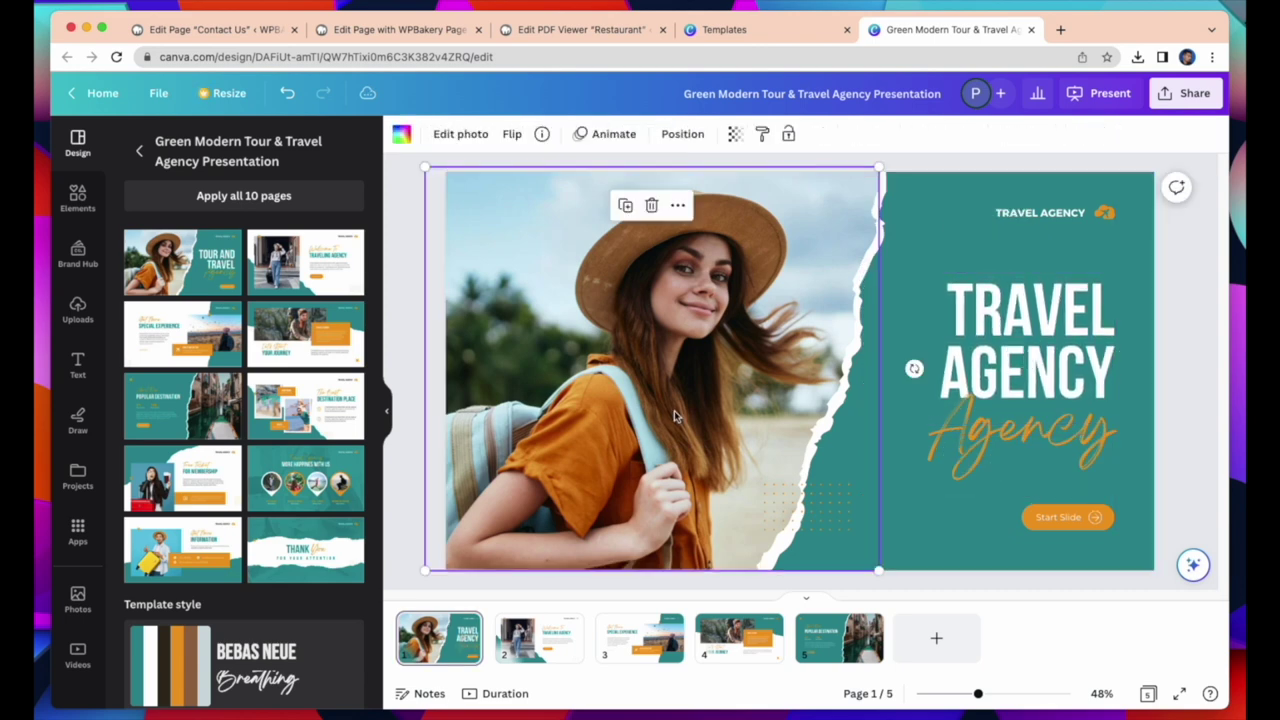
pyautogui.rightClick(666, 405)
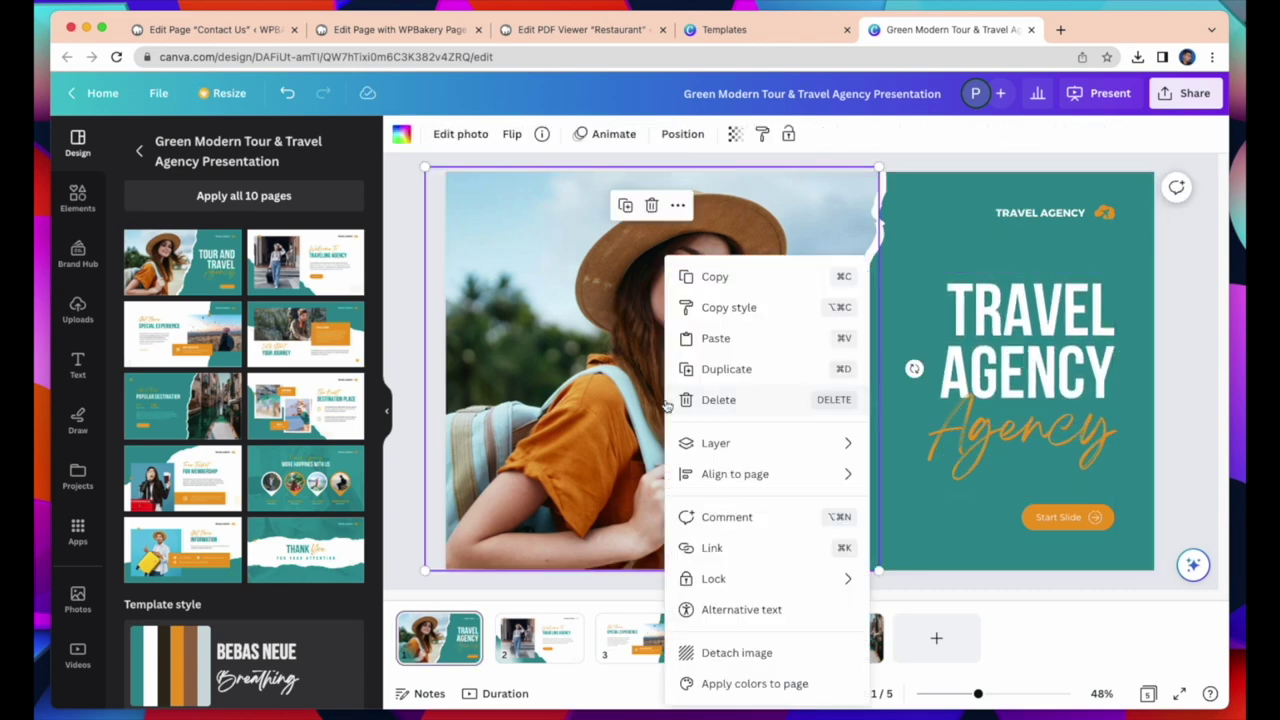
pyautogui.click(632, 408)
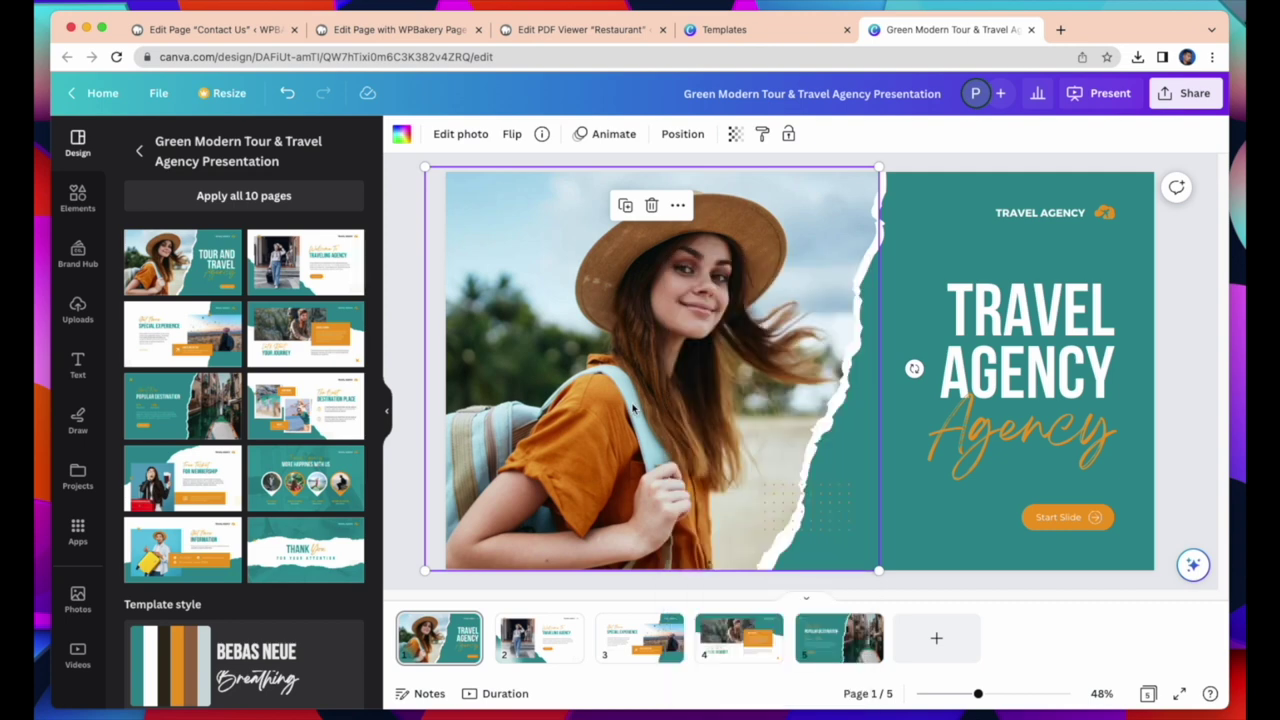
pyautogui.click(1176, 488)
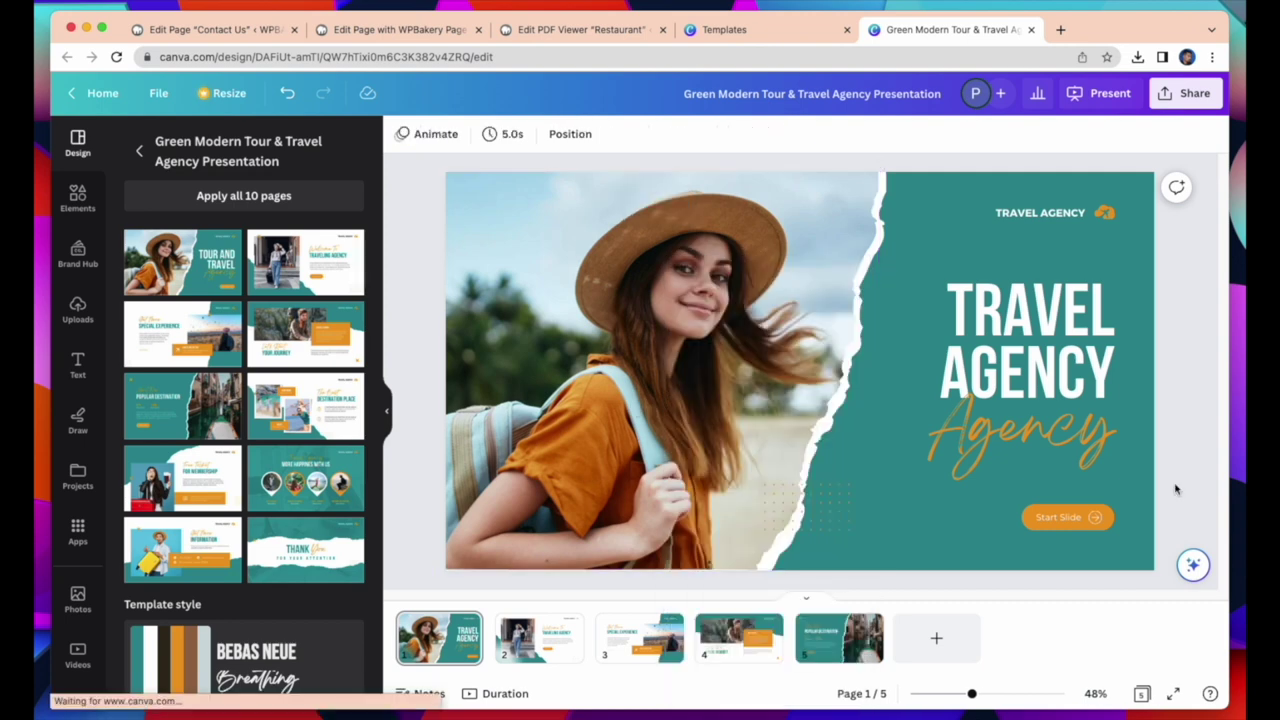
# - Download all five pages of the design as a PDF Standard file
pyautogui.click(1188, 93)
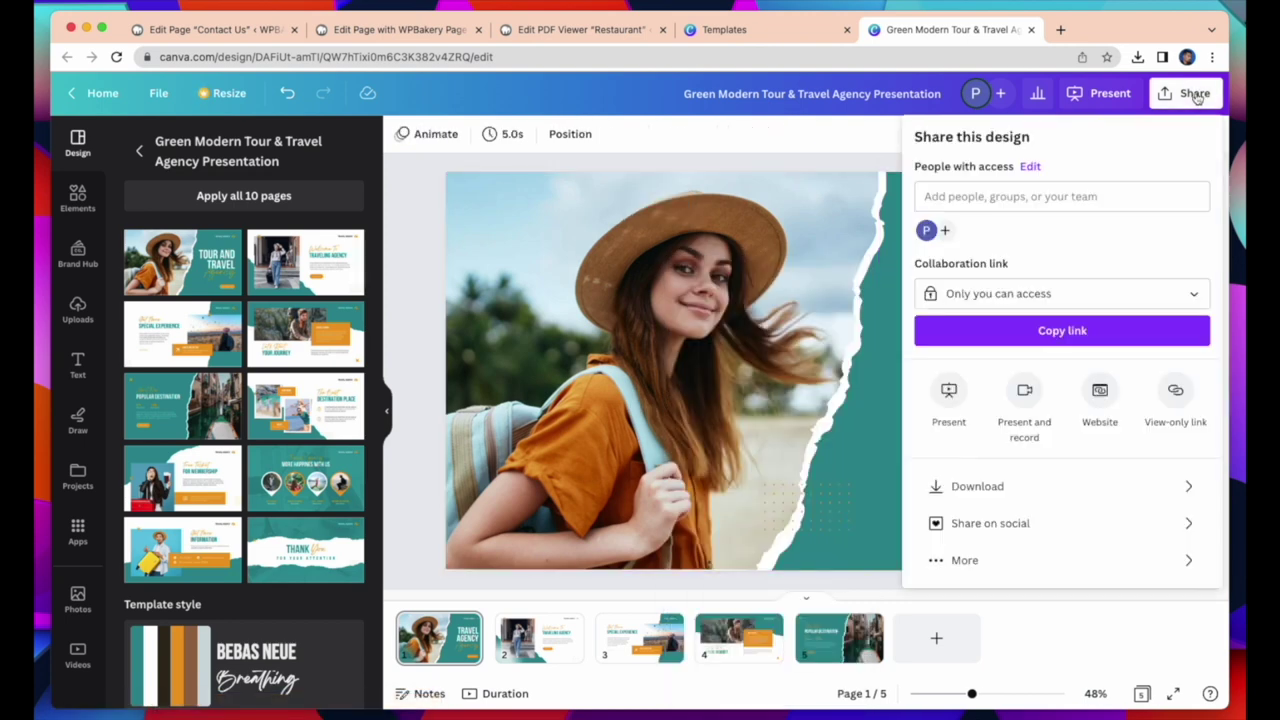
pyautogui.click(1022, 488)
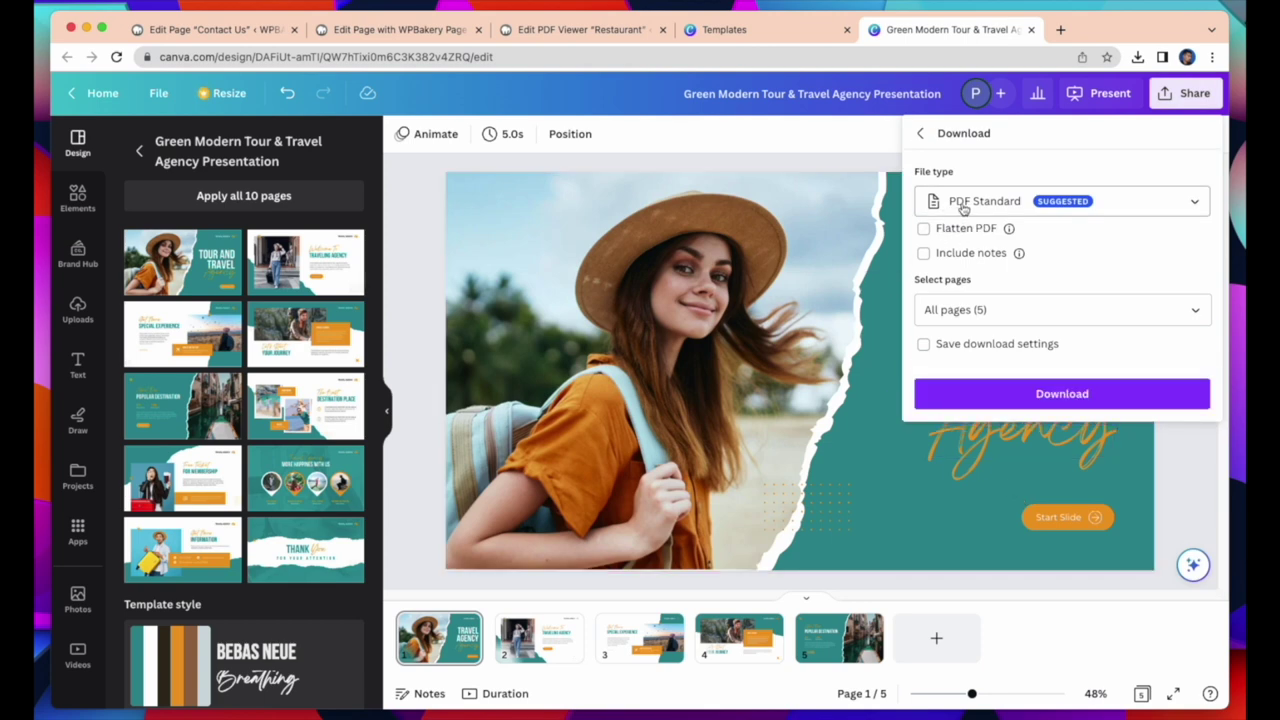
pyautogui.click(1037, 394)
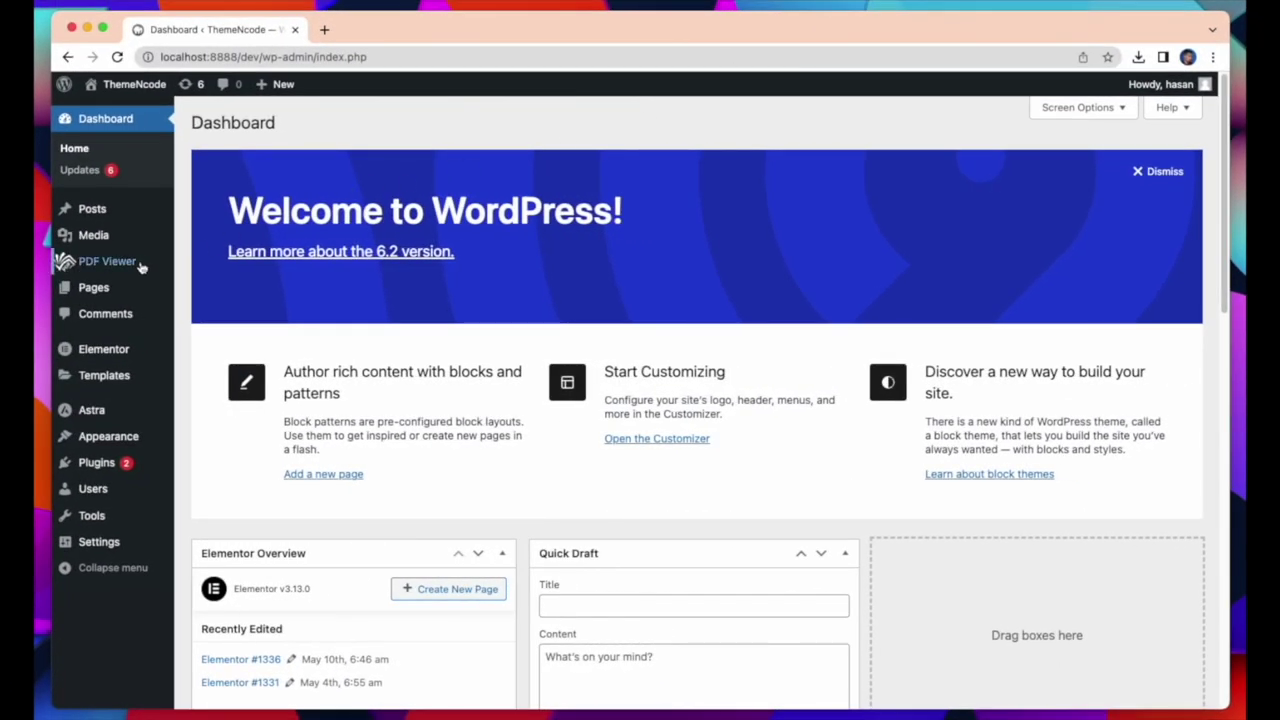
# - Create a new PDF viewer titled 'travel agency'
pyautogui.moveTo(135, 266)
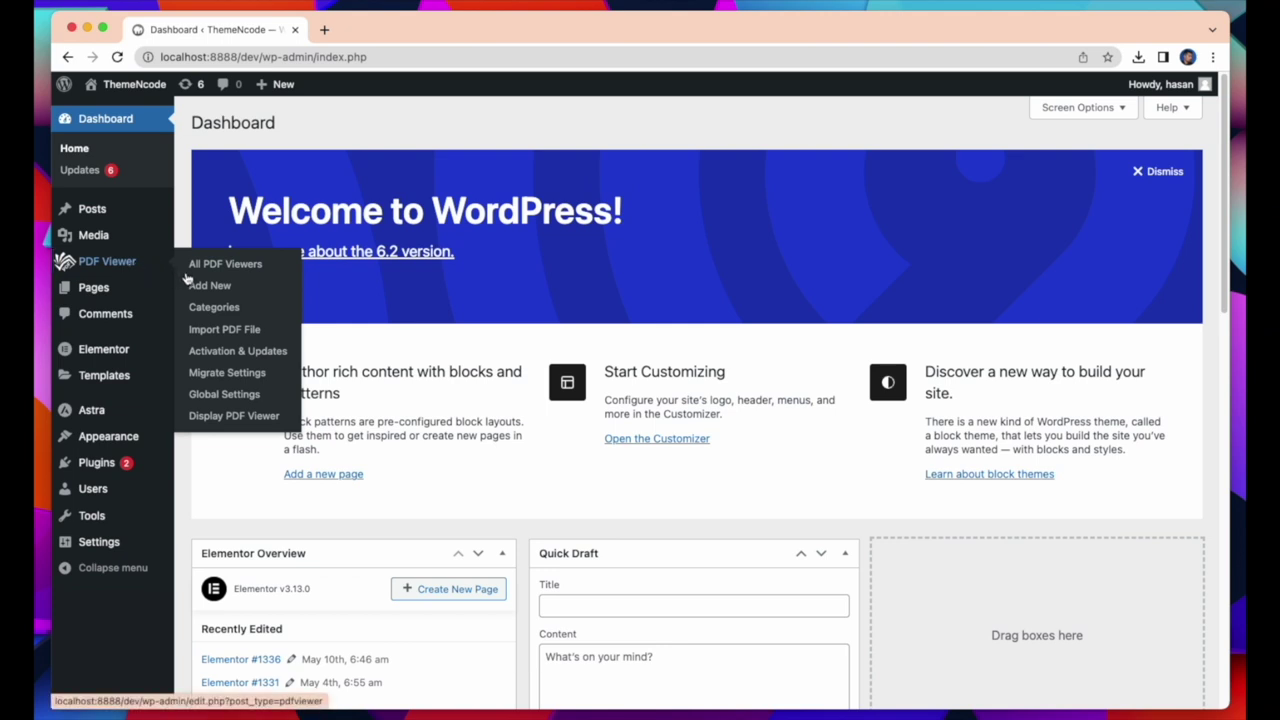
pyautogui.click(212, 287)
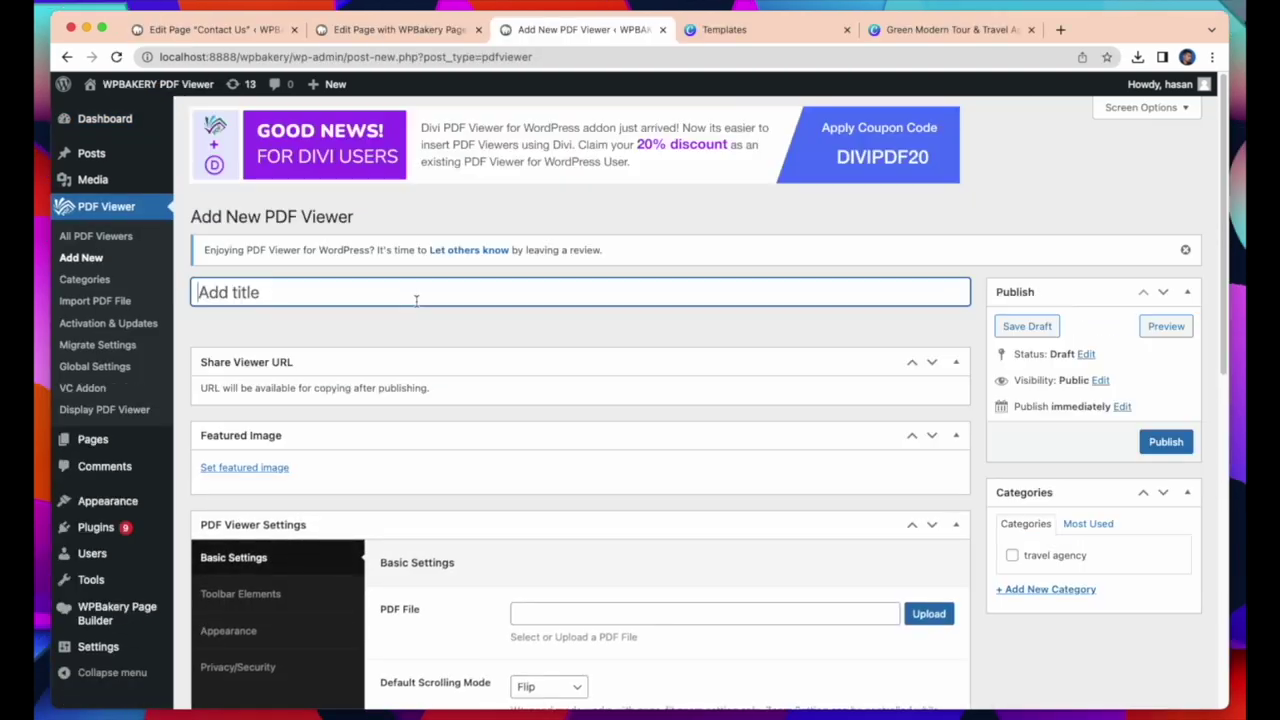
pyautogui.write('travel agency')
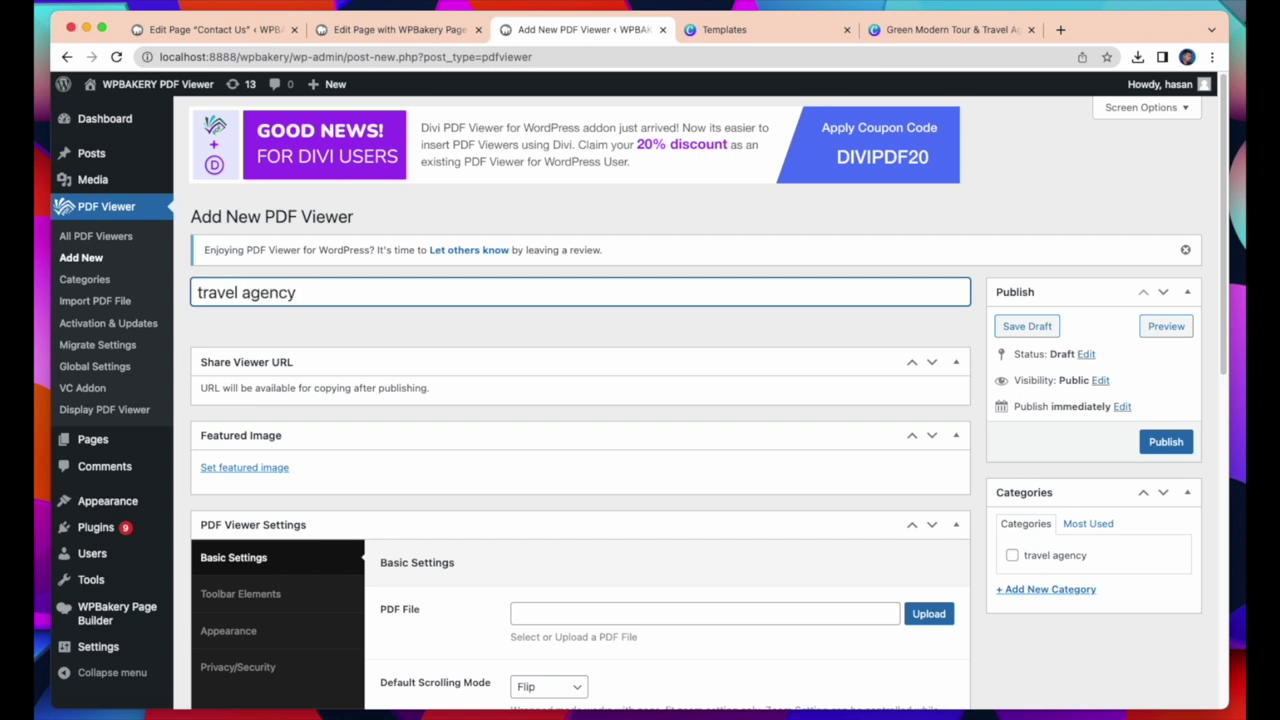
# - Attach Green-Modern-Tour-Travel-Agency-Presentation.pdf as the viewer's PDF file
pyautogui.scroll(-2, 518, 521)
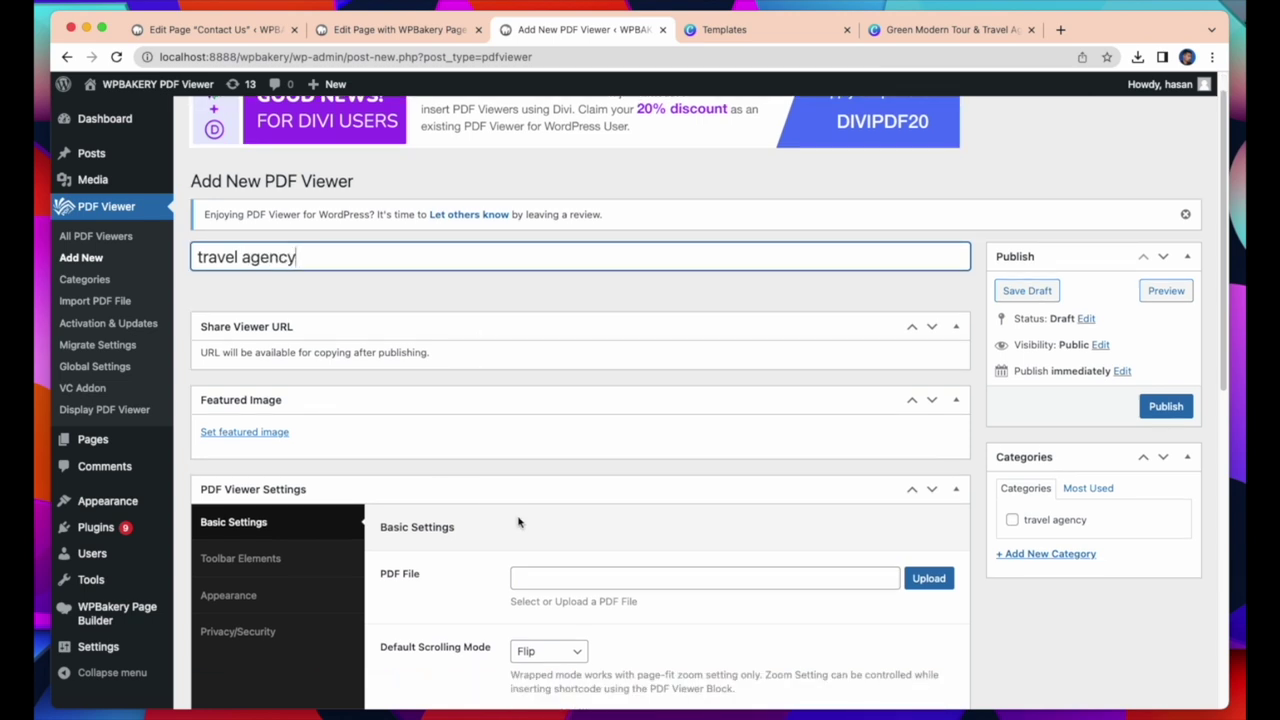
pyautogui.click(550, 582)
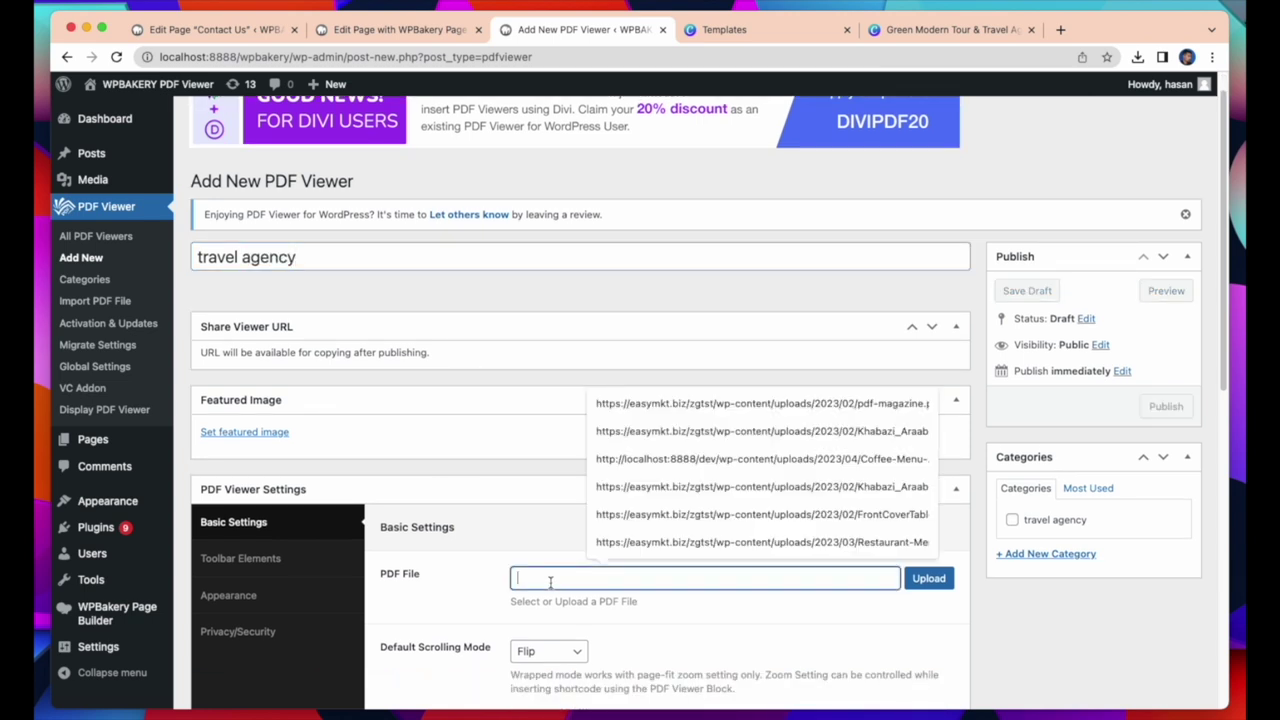
pyautogui.click(928, 580)
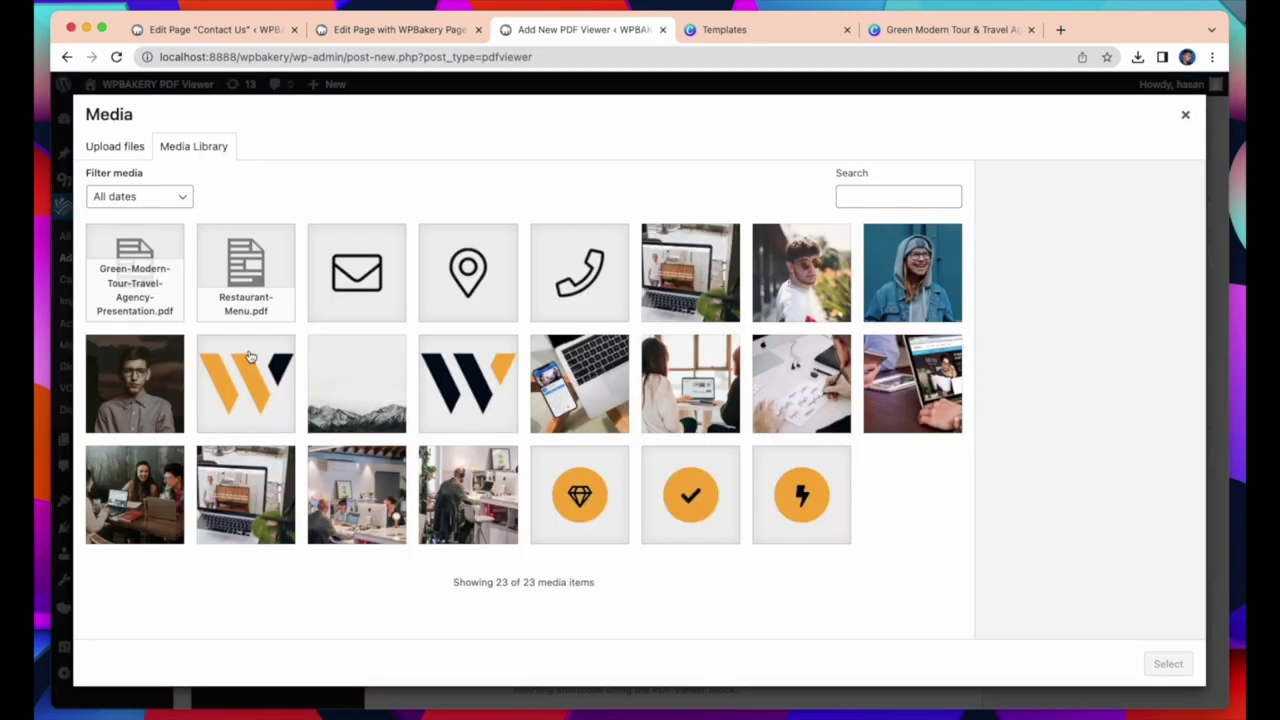
pyautogui.click(130, 290)
pyautogui.click(1167, 664)
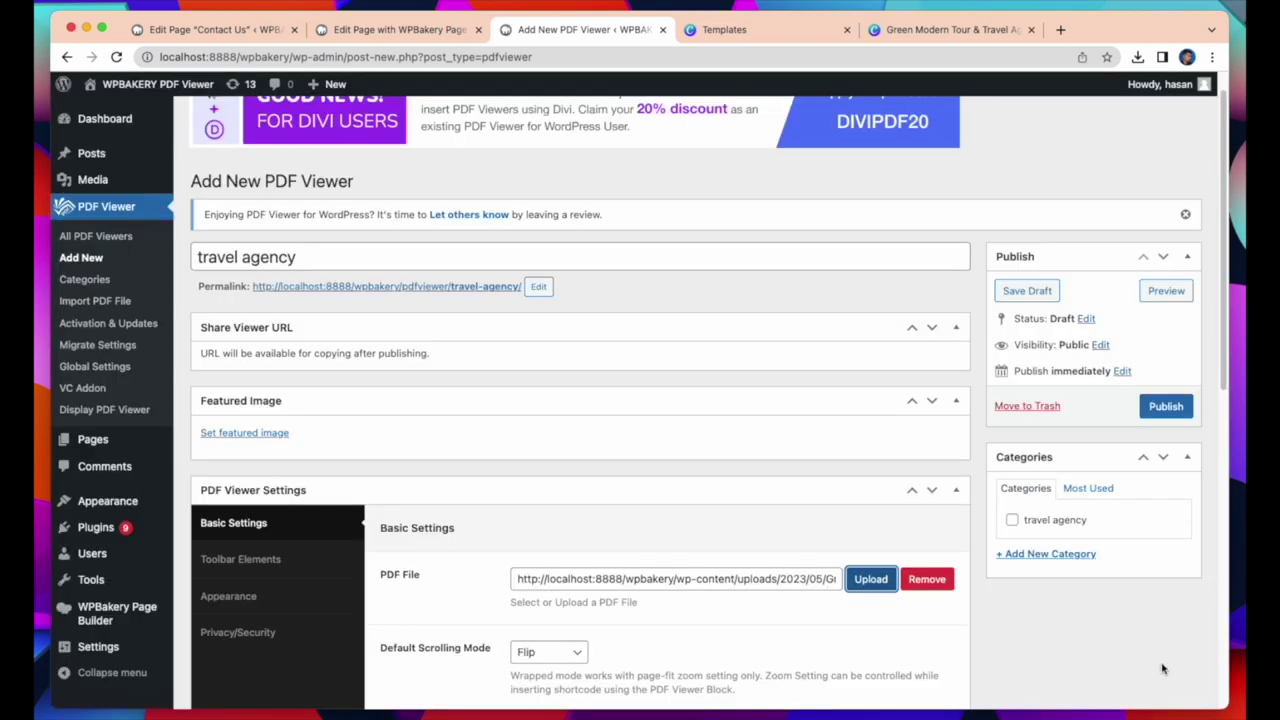
# - Set the photo of friends at laptops as the viewer's featured image
pyautogui.click(245, 433)
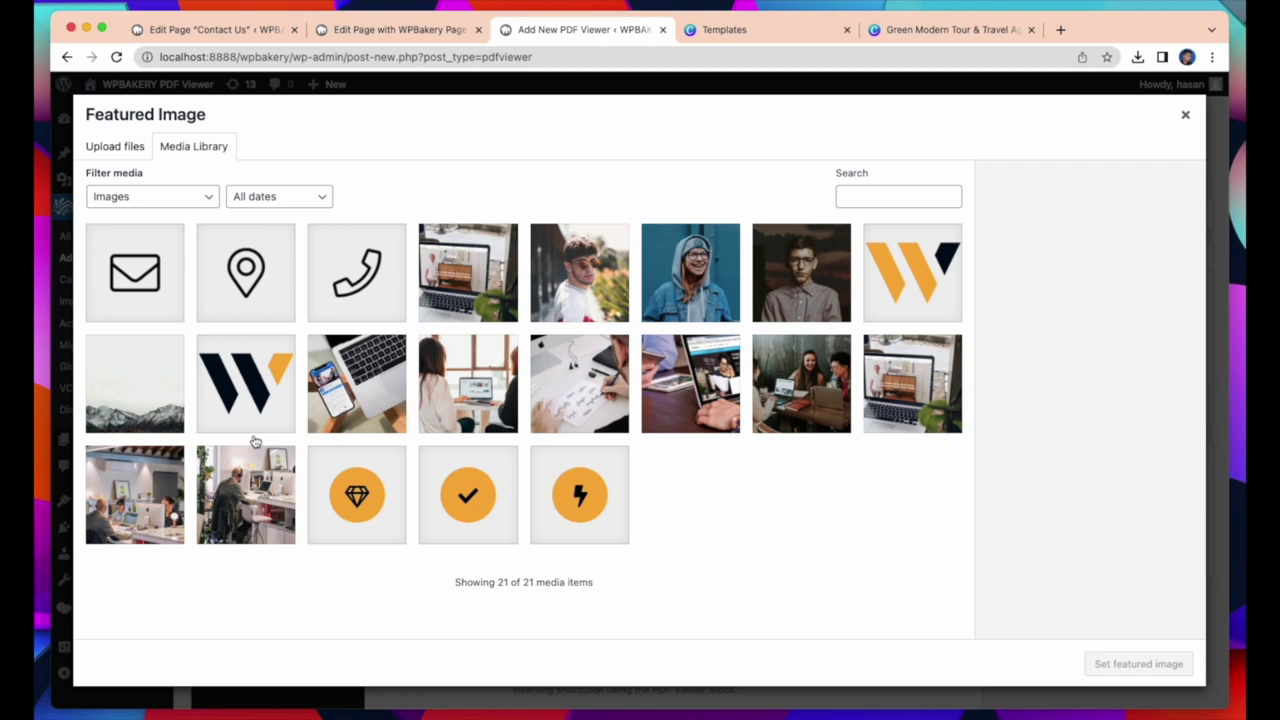
pyautogui.click(805, 381)
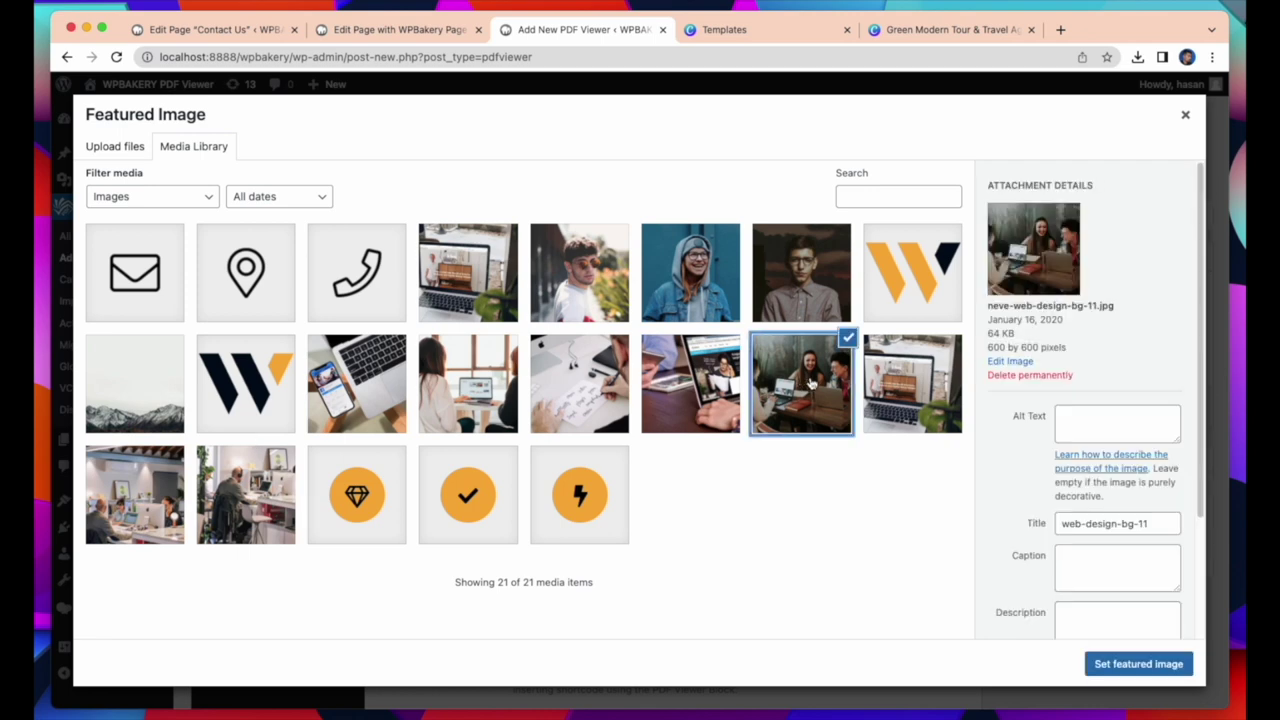
pyautogui.click(1128, 663)
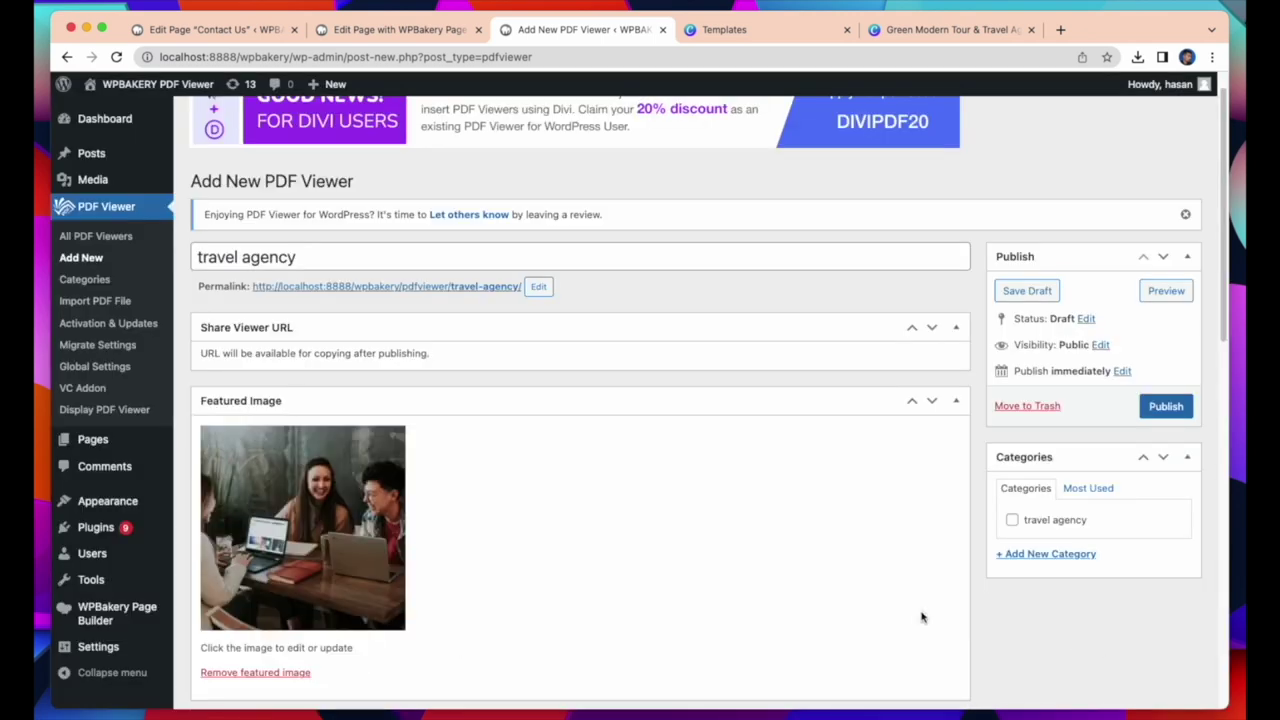
pyautogui.scroll(-6, 568, 496)
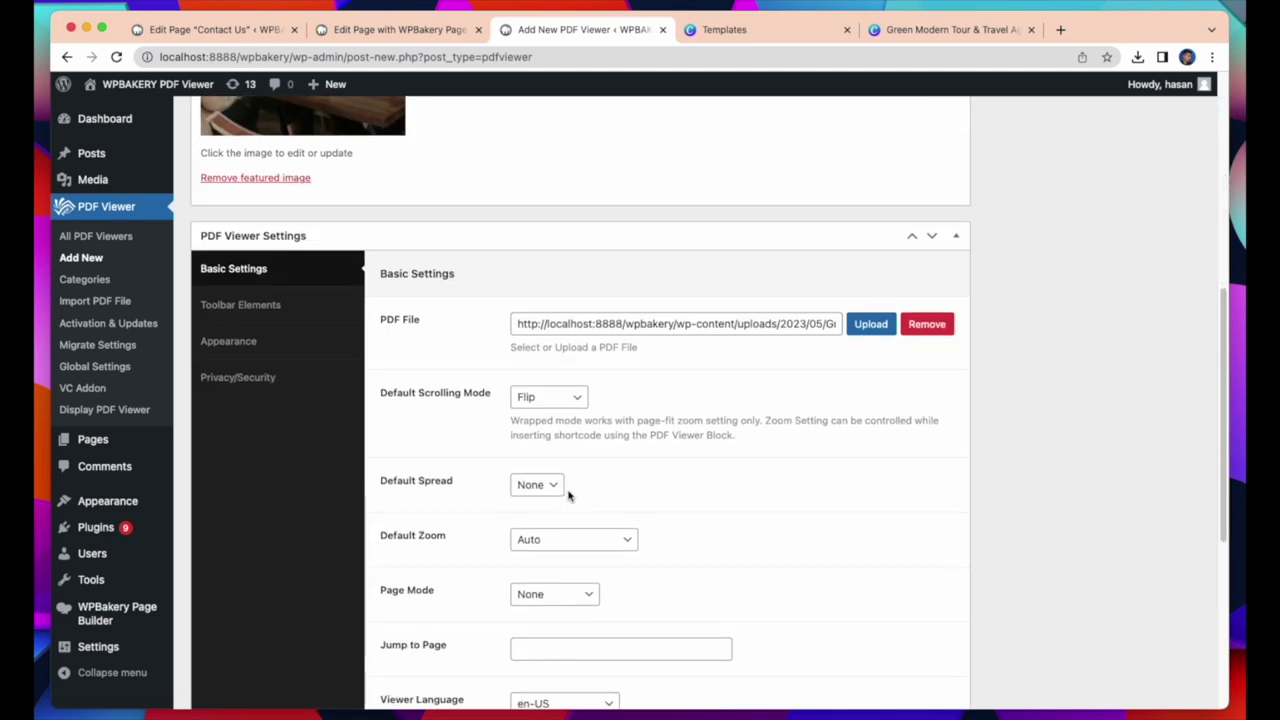
pyautogui.scroll(5, 569, 494)
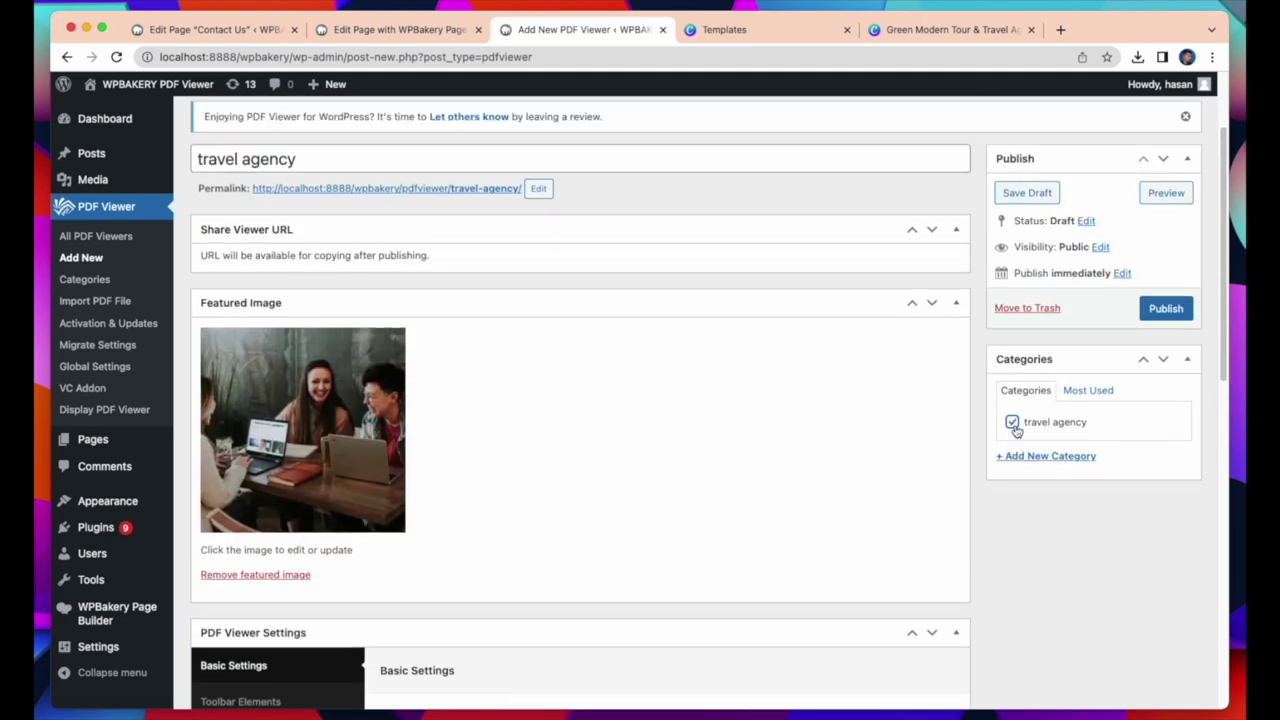
# - Publish and update the travel agency viewer, then show All PDF Viewers
pyautogui.scroll(3, 768, 557)
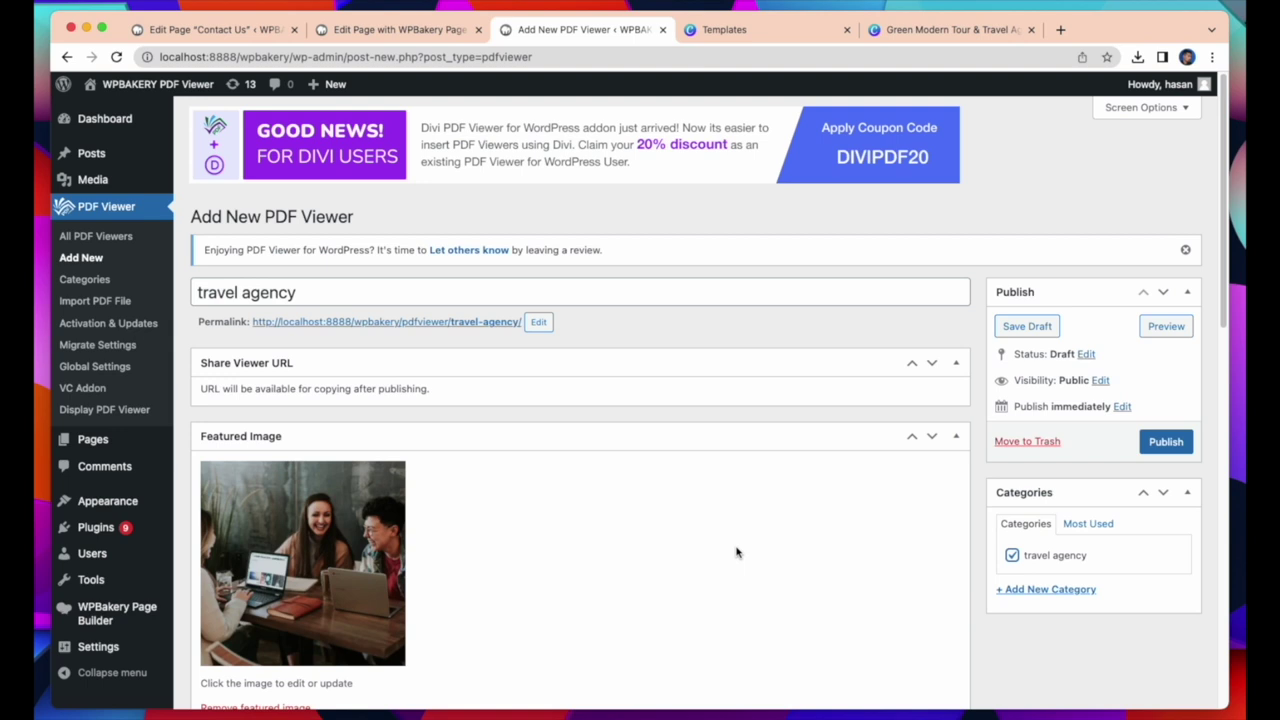
pyautogui.click(1162, 441)
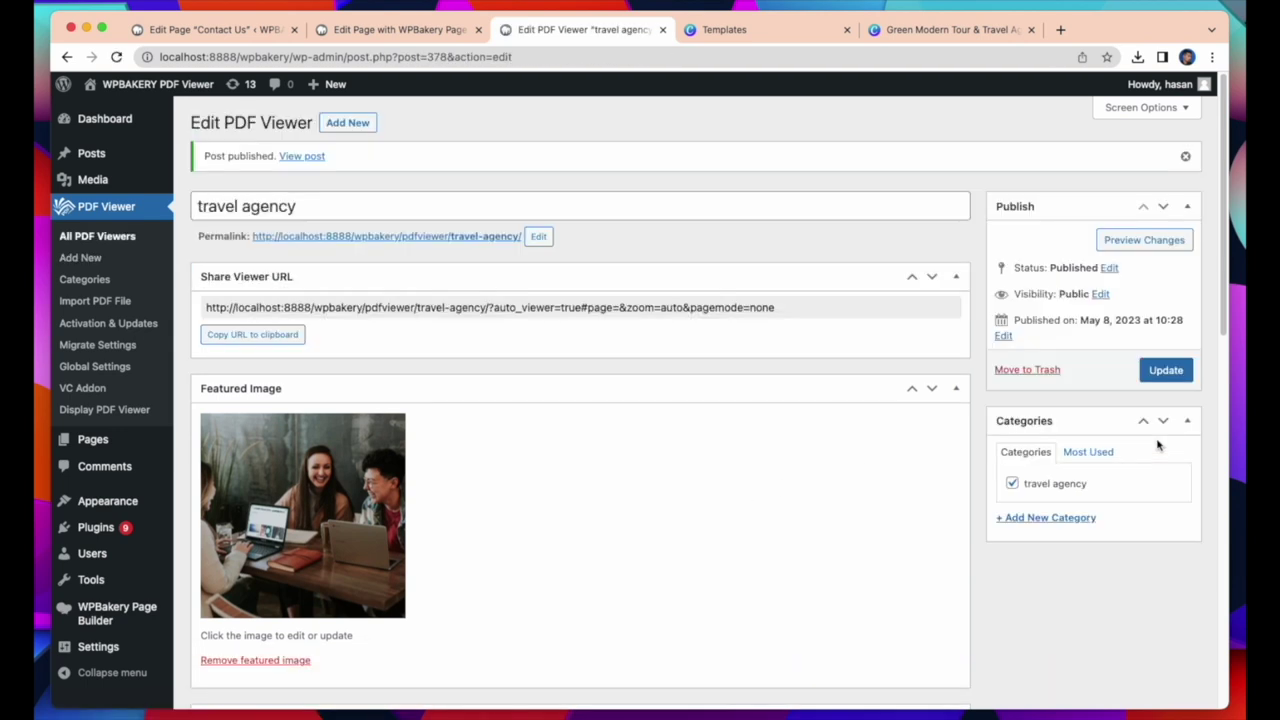
pyautogui.click(1164, 372)
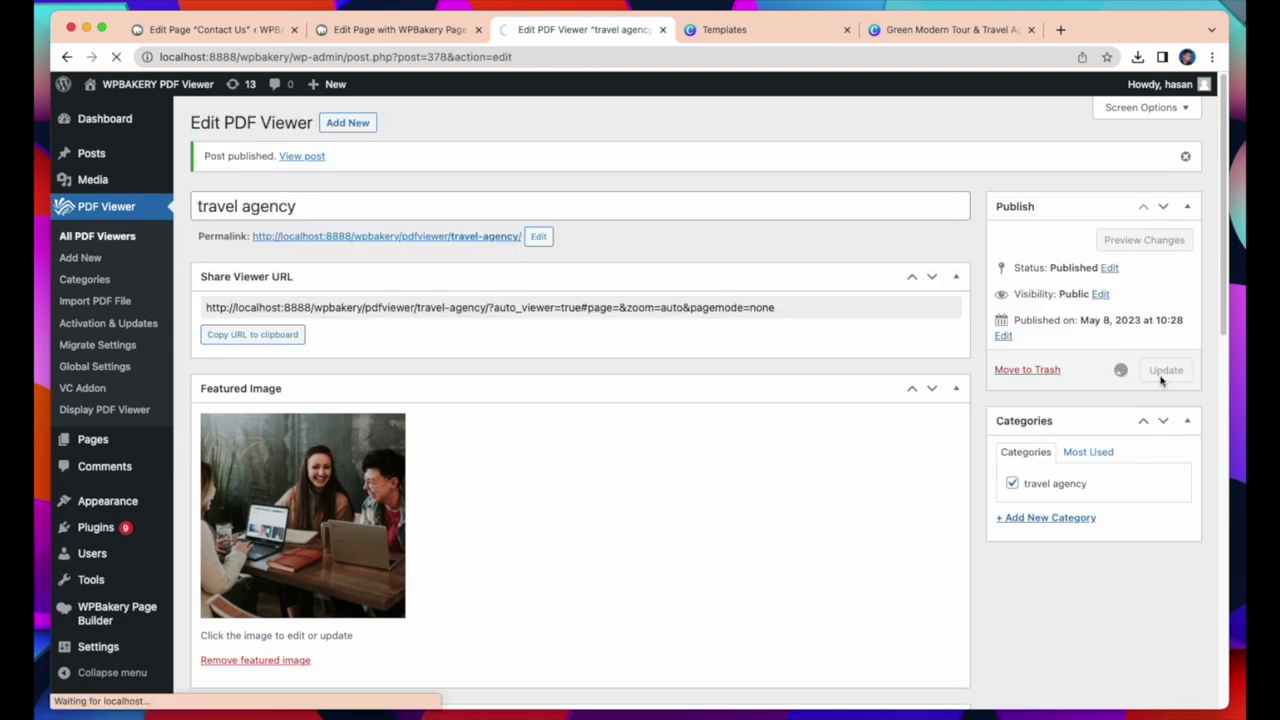
pyautogui.click(114, 239)
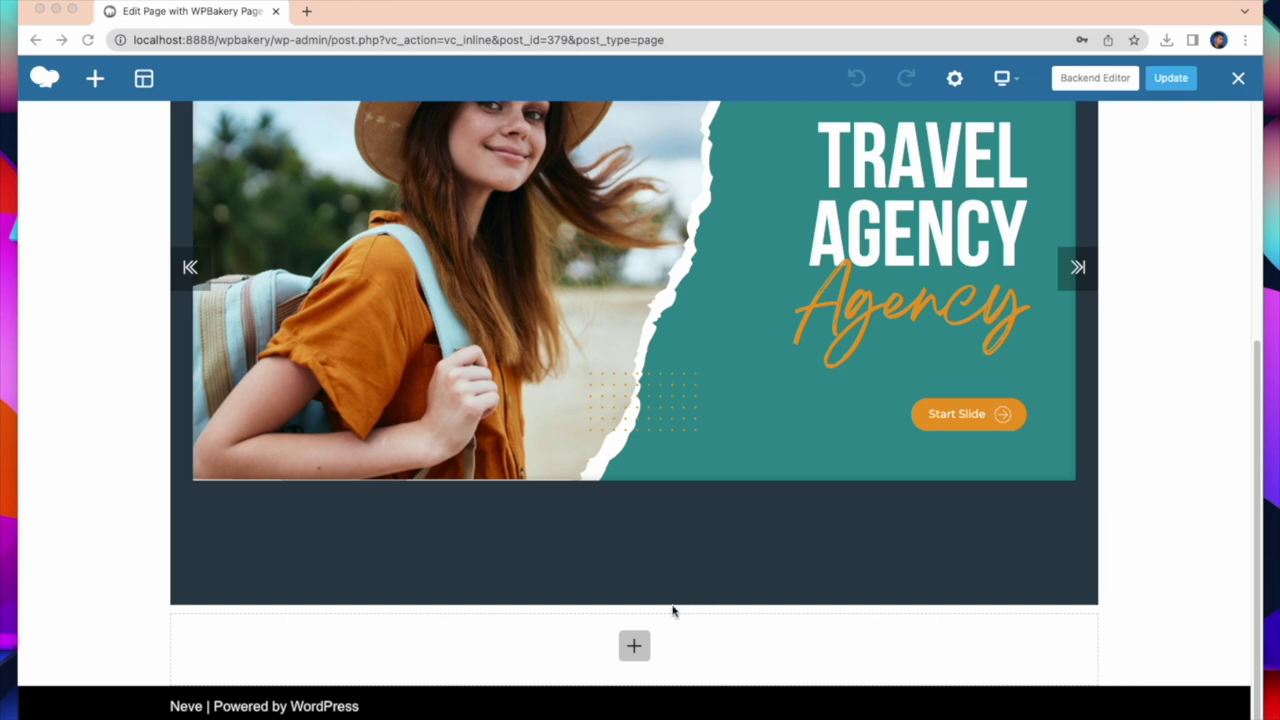
# - Add a PDF Viewer Link element with link text 'Travel Agency PDF'
pyautogui.click(634, 646)
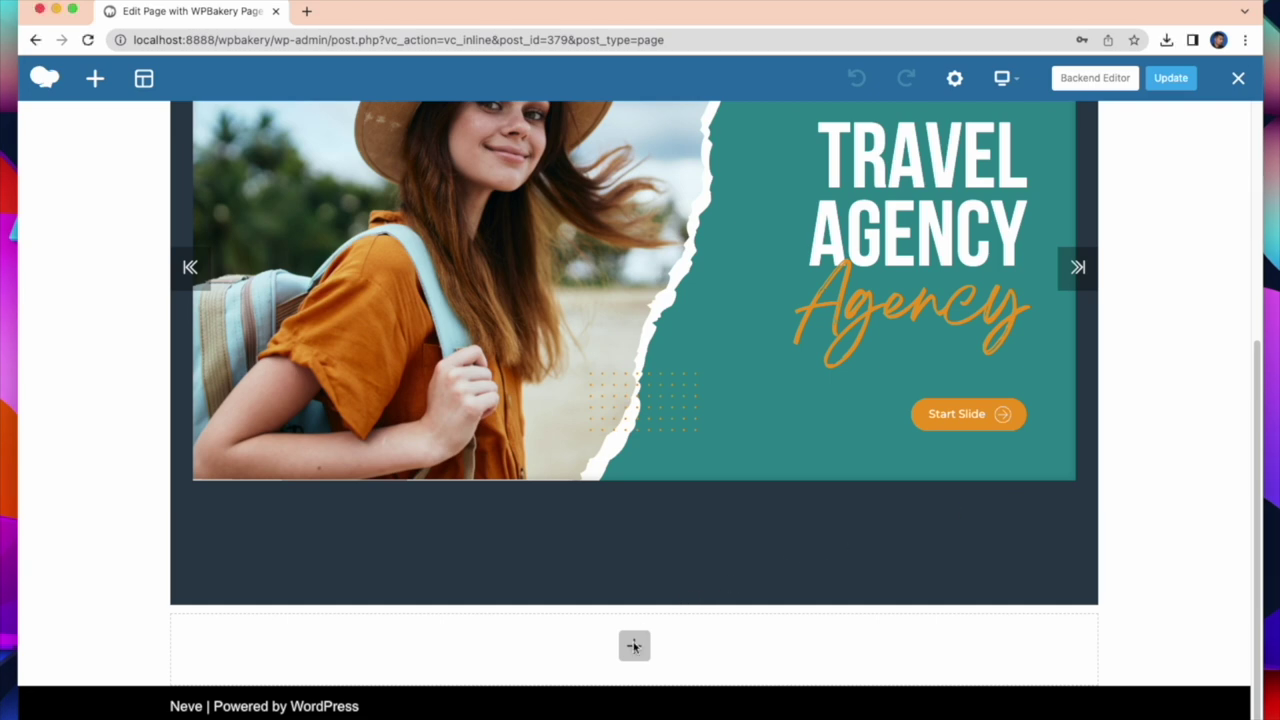
pyautogui.click(634, 647)
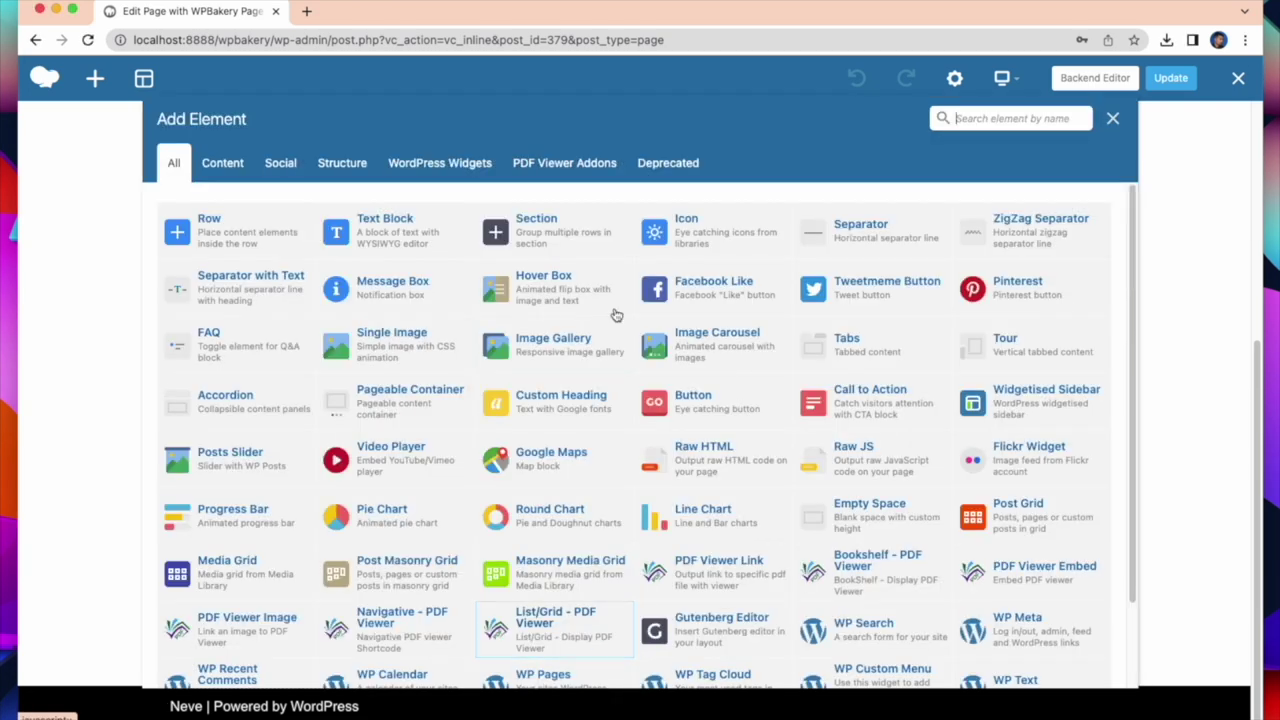
pyautogui.click(991, 122)
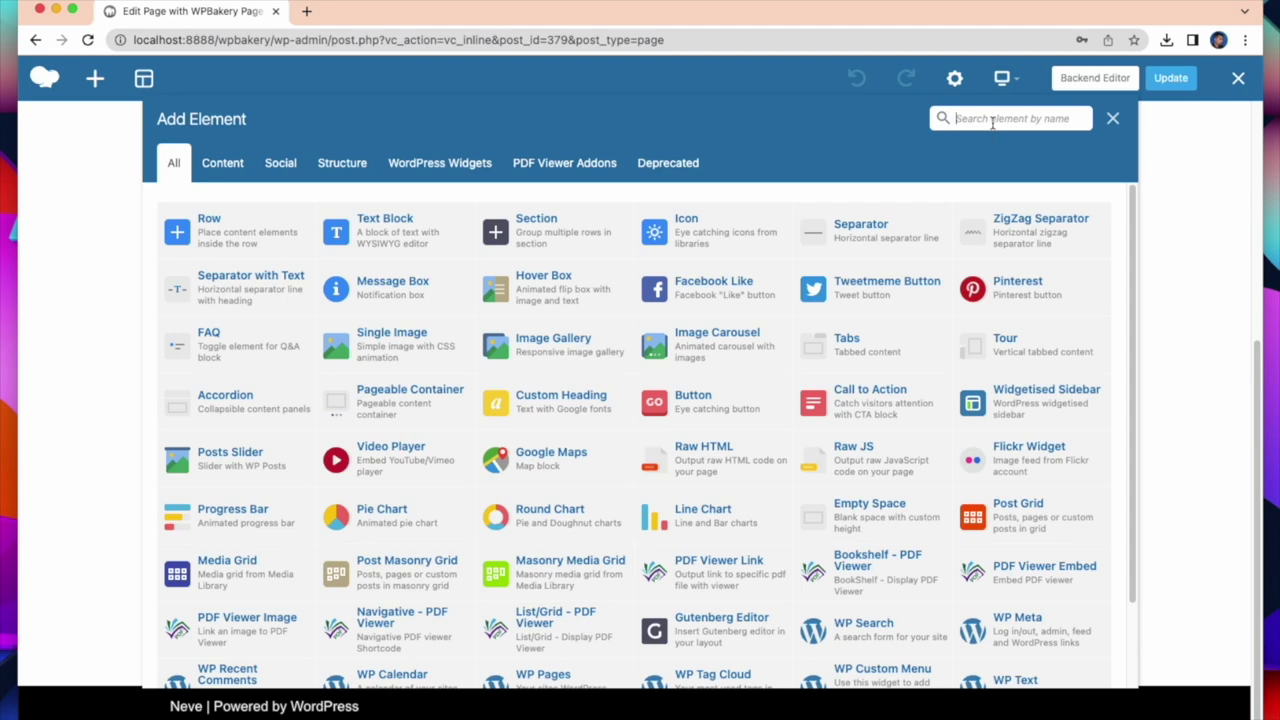
pyautogui.write('pdf')
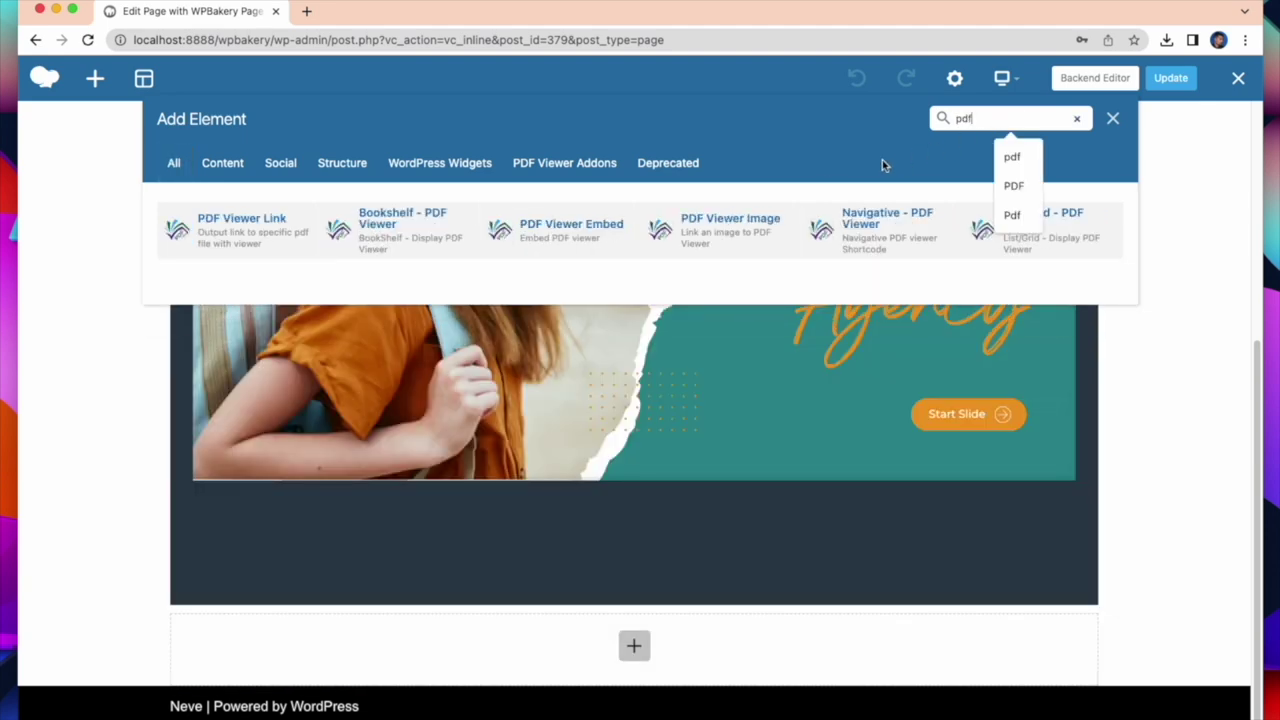
pyautogui.click(308, 224)
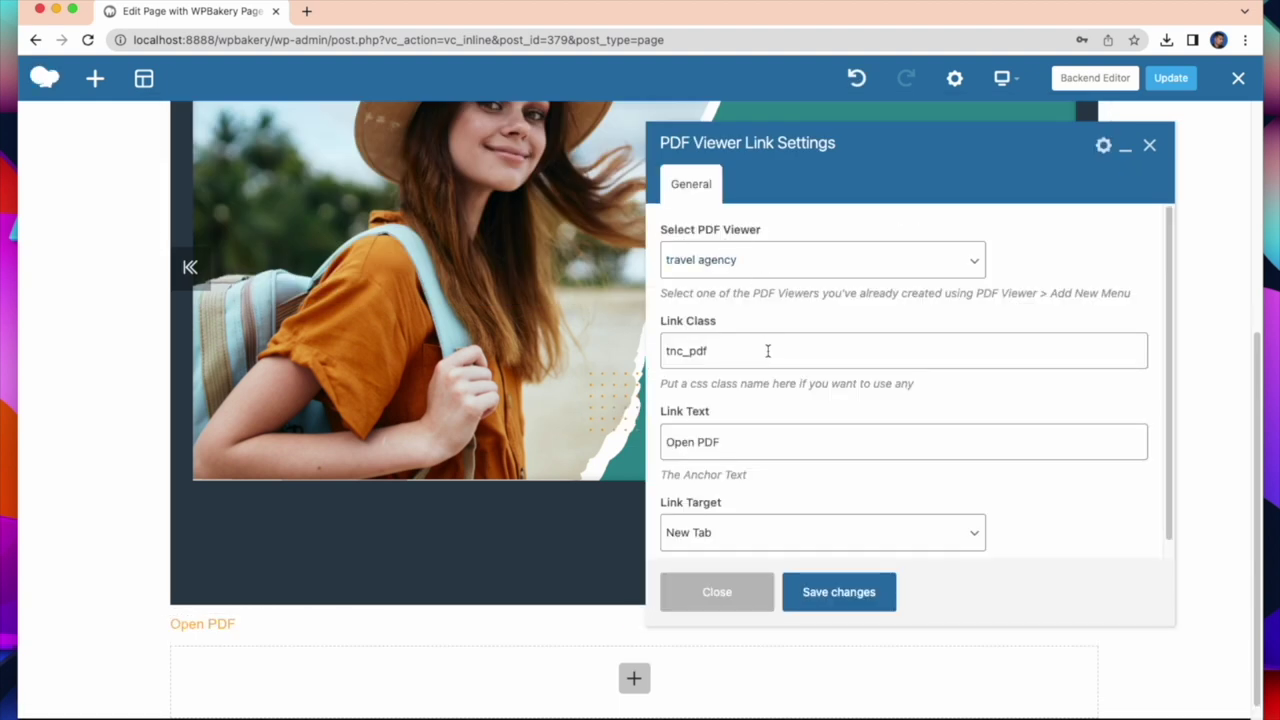
pyautogui.click(695, 444)
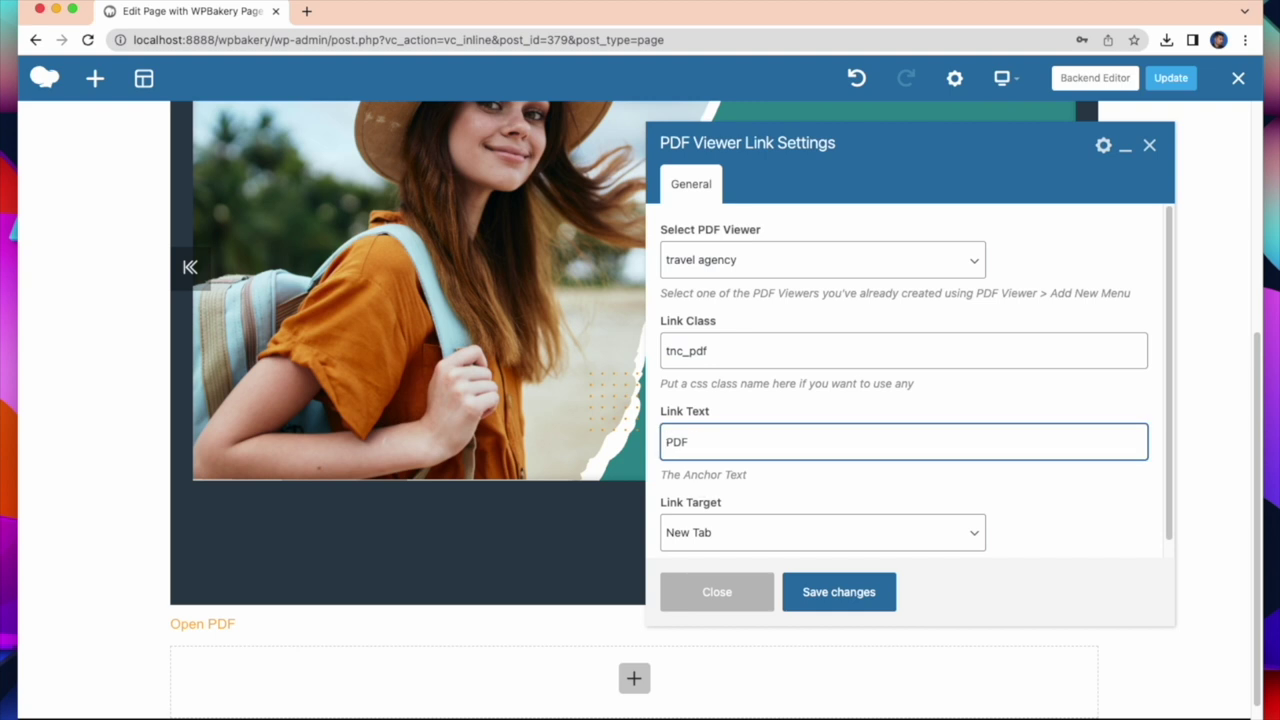
pyautogui.write('Travel Agency')
pyautogui.scroll(-1, 789, 517)
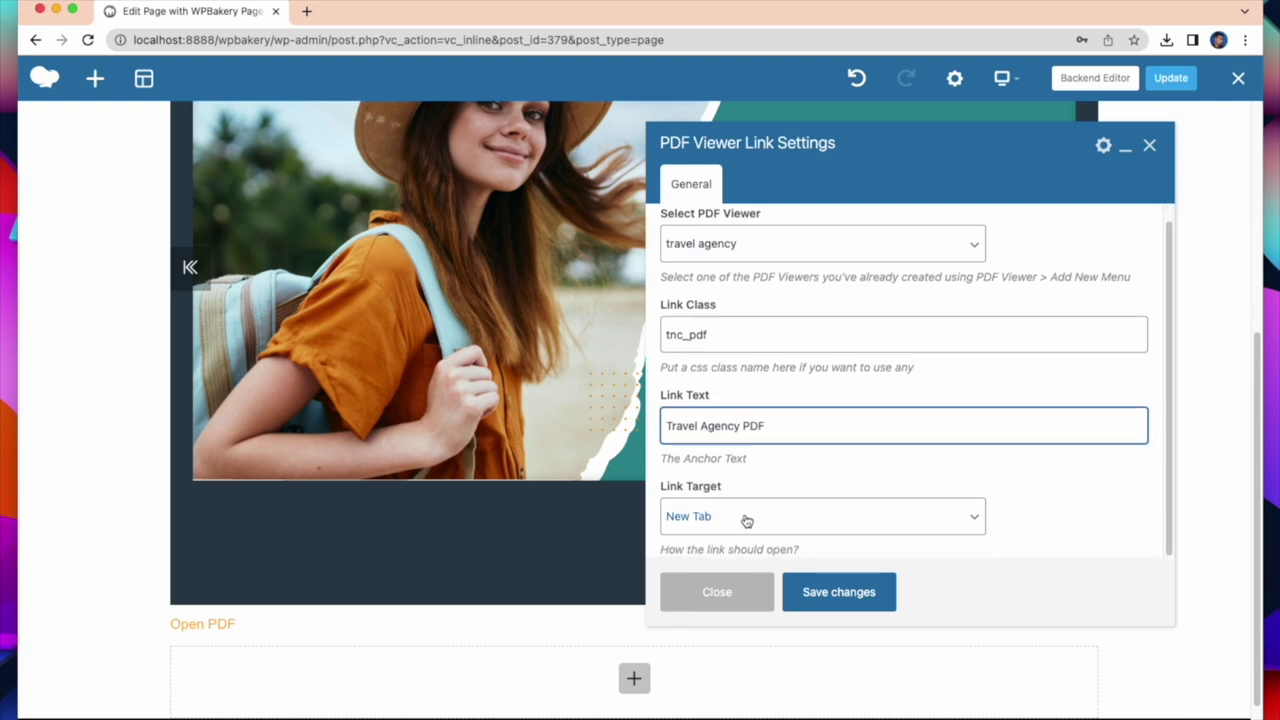
pyautogui.click(825, 593)
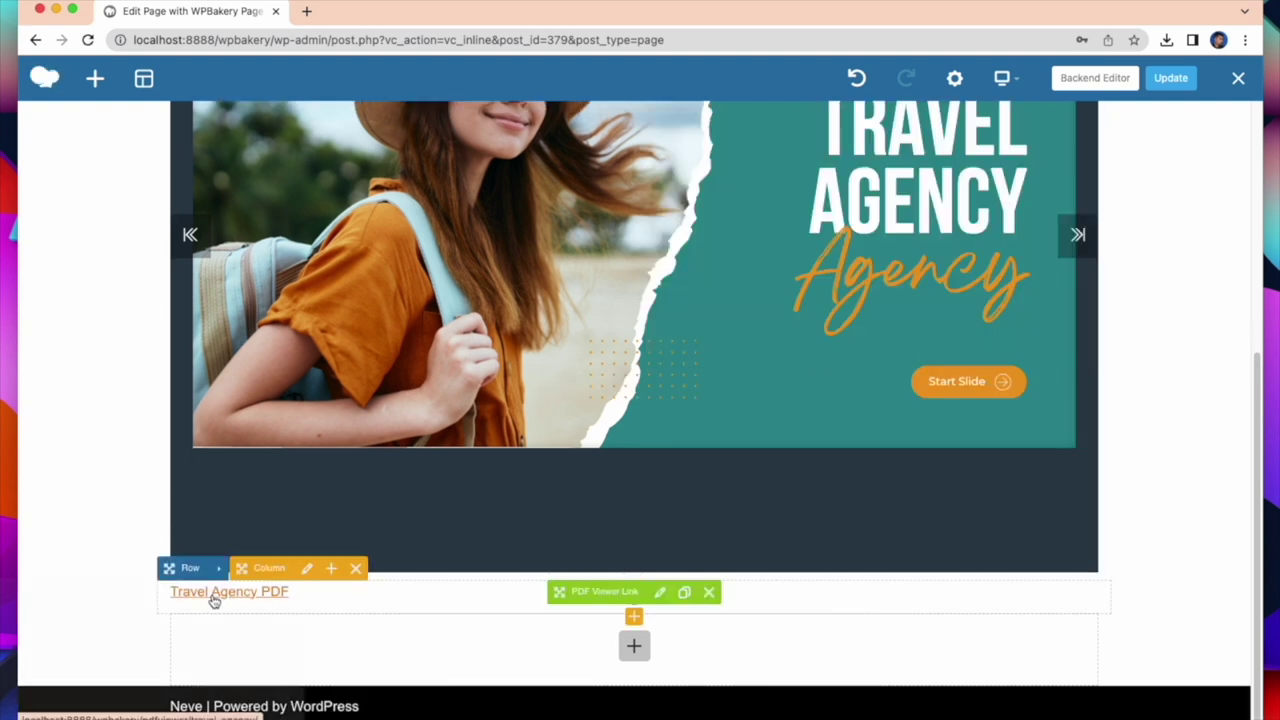
# - Open the Travel Agency PDF link and flip the flipbook to page 3
pyautogui.click(213, 598)
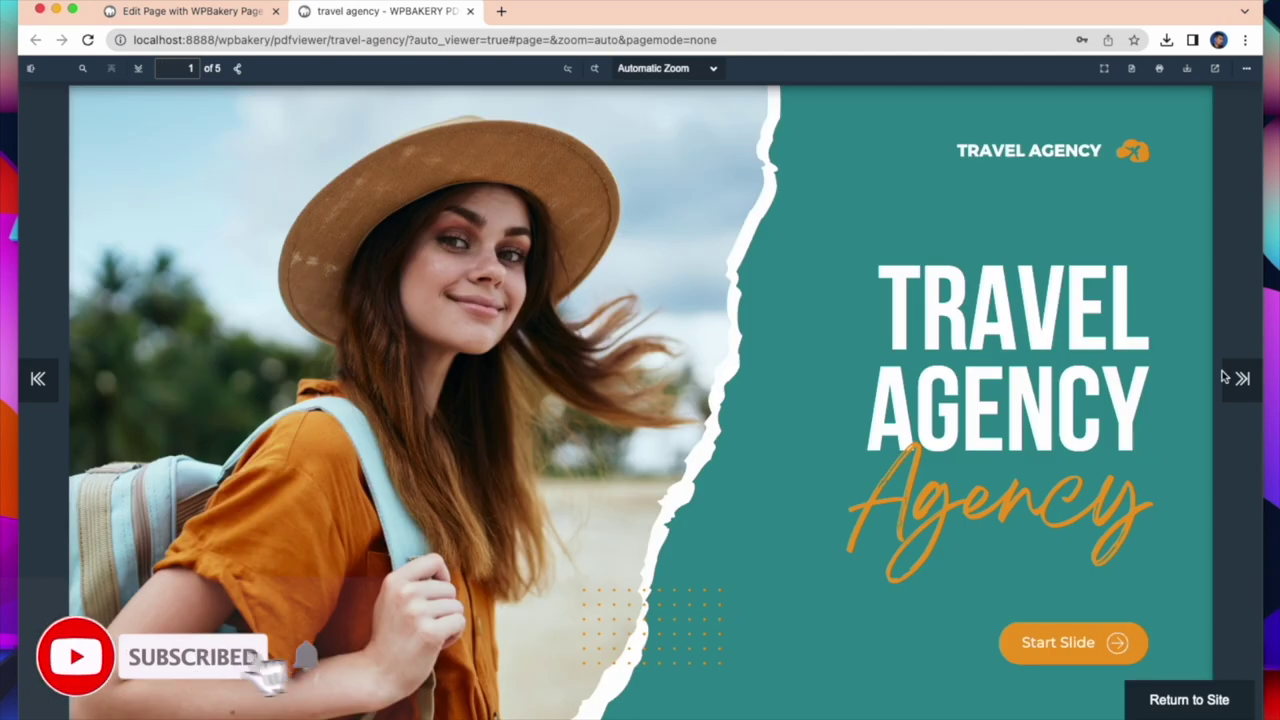
pyautogui.click(1240, 378)
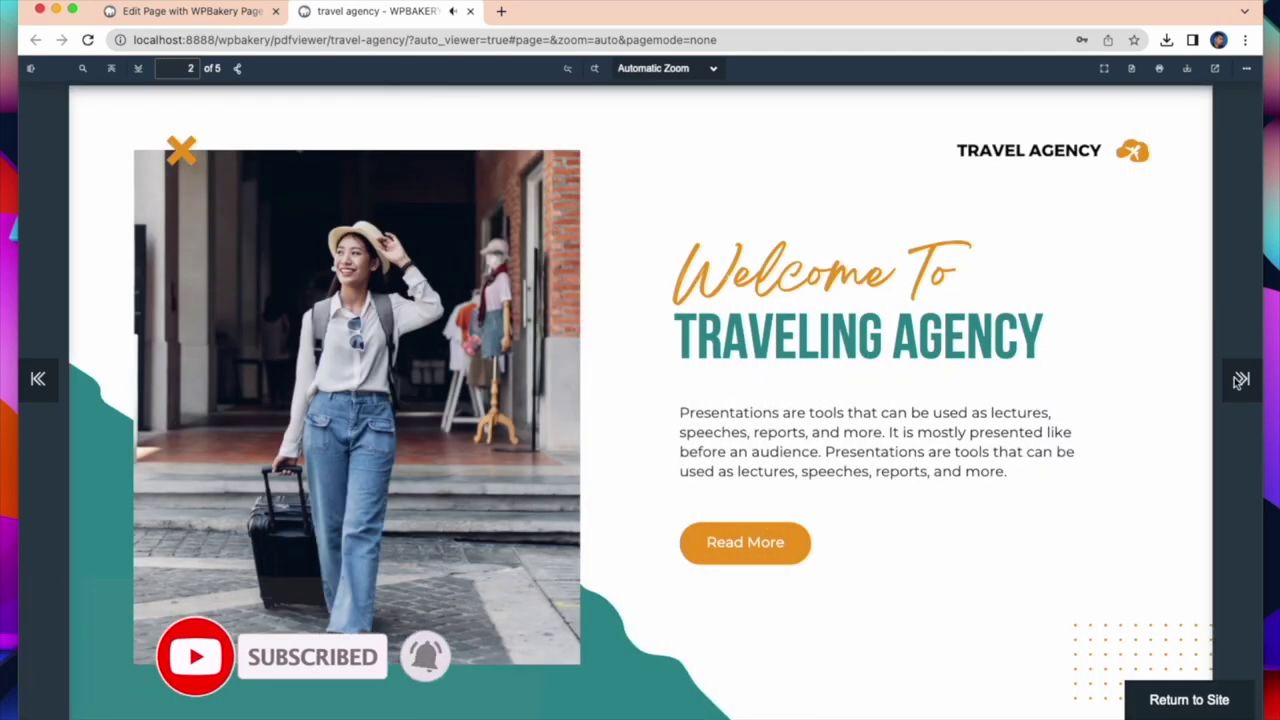
pyautogui.click(1240, 380)
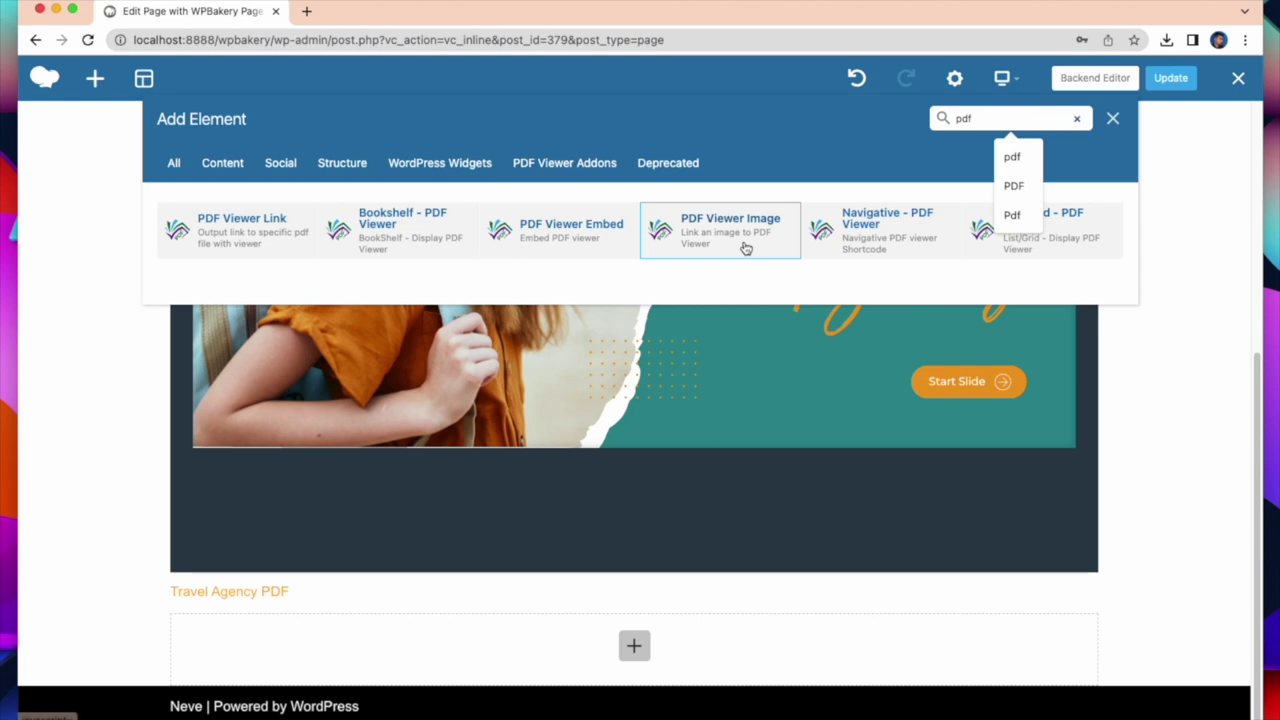
# - Add a PDF Viewer Image element showing the photo of a man at an office desk
pyautogui.click(743, 249)
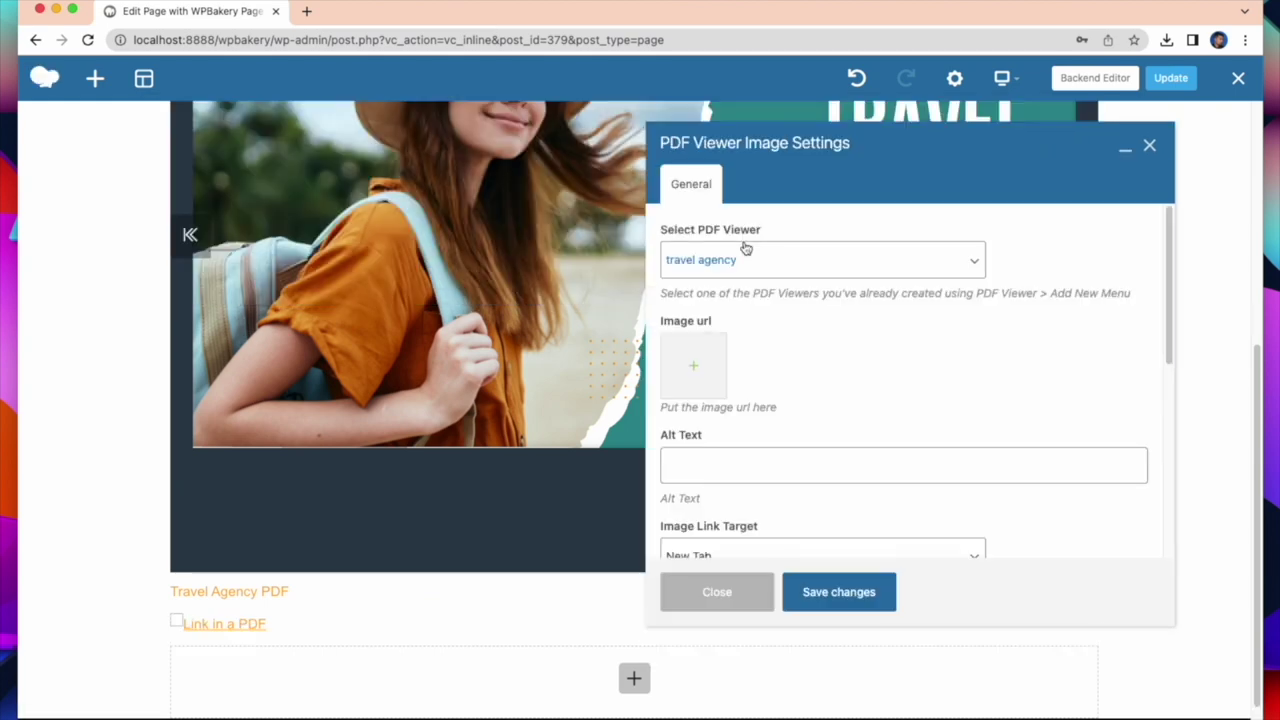
pyautogui.click(699, 388)
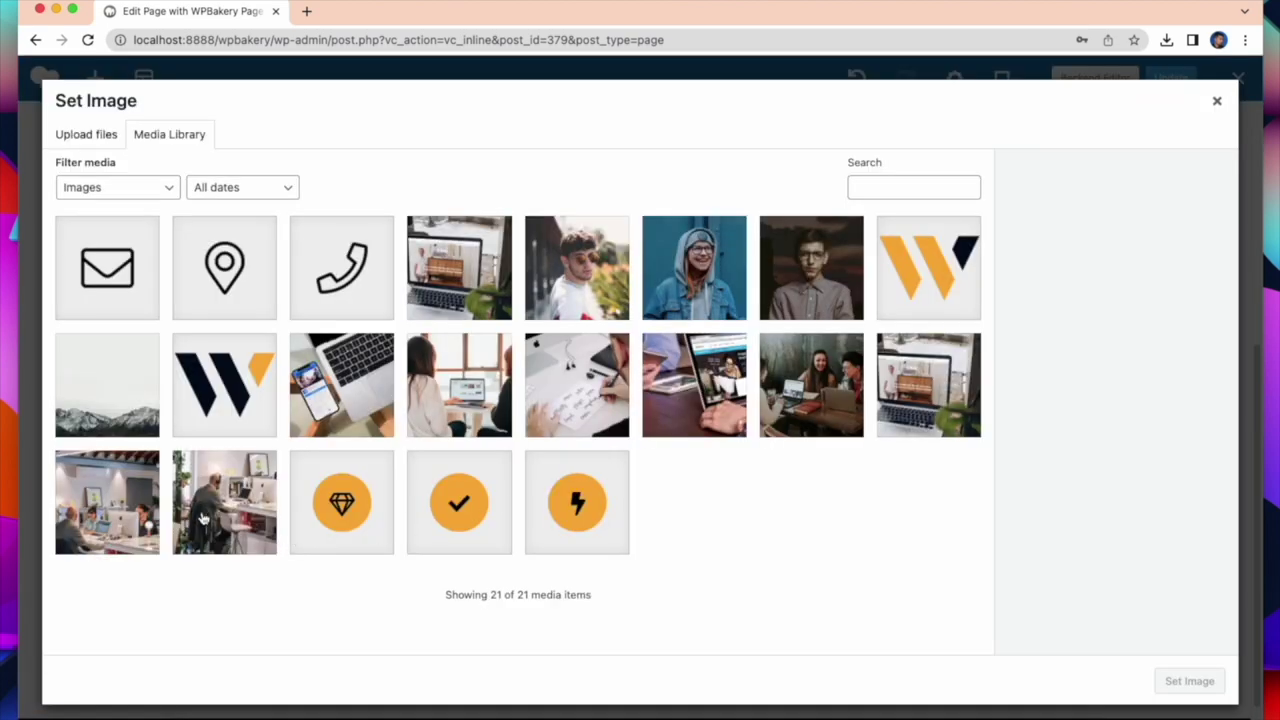
pyautogui.click(203, 518)
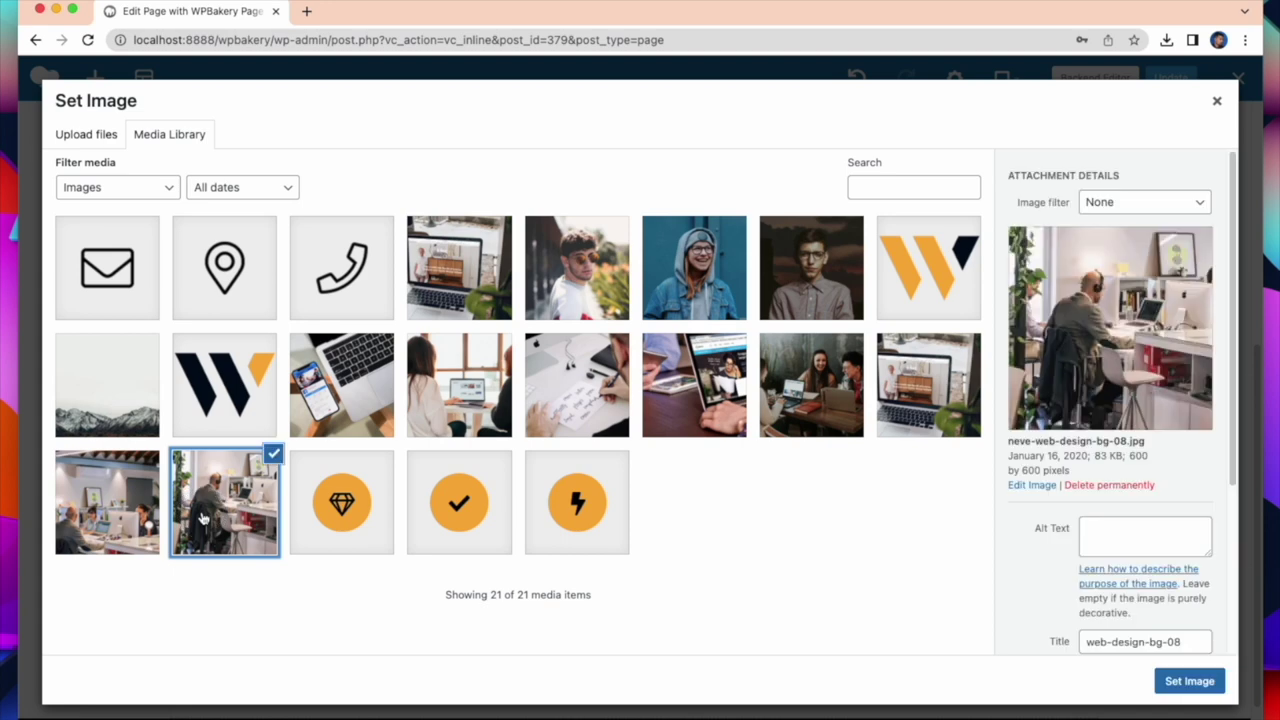
pyautogui.click(1174, 686)
pyautogui.scroll(-5, 838, 553)
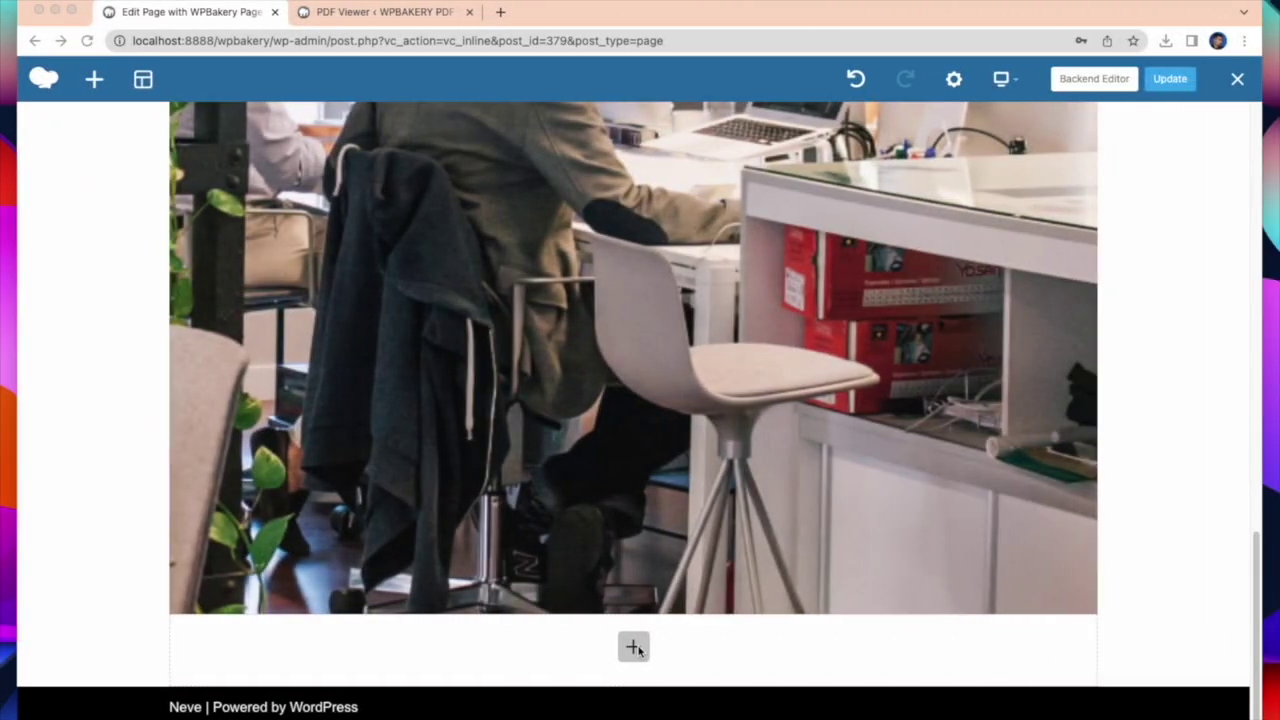
# - Add a Bookshelf element with travel agency, magazine, coffeeshop, Restaurant and Ebook viewers
pyautogui.click(634, 647)
pyautogui.write('pdf')
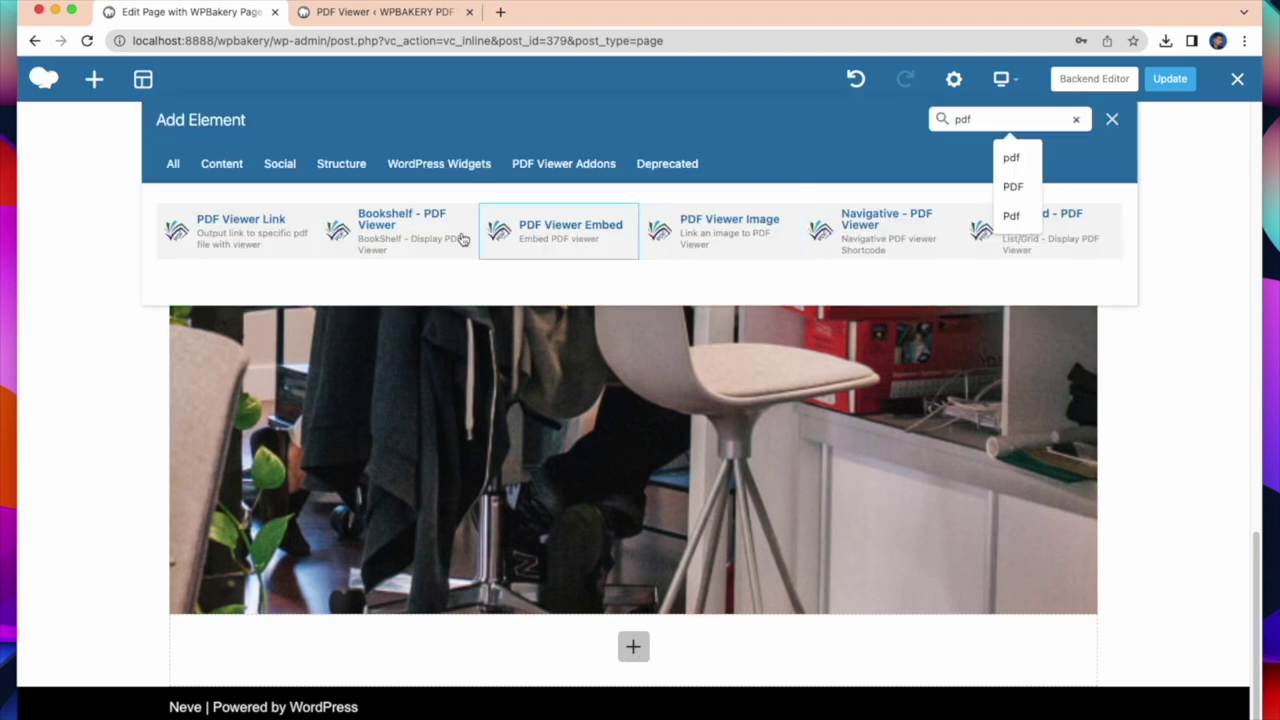
pyautogui.click(409, 244)
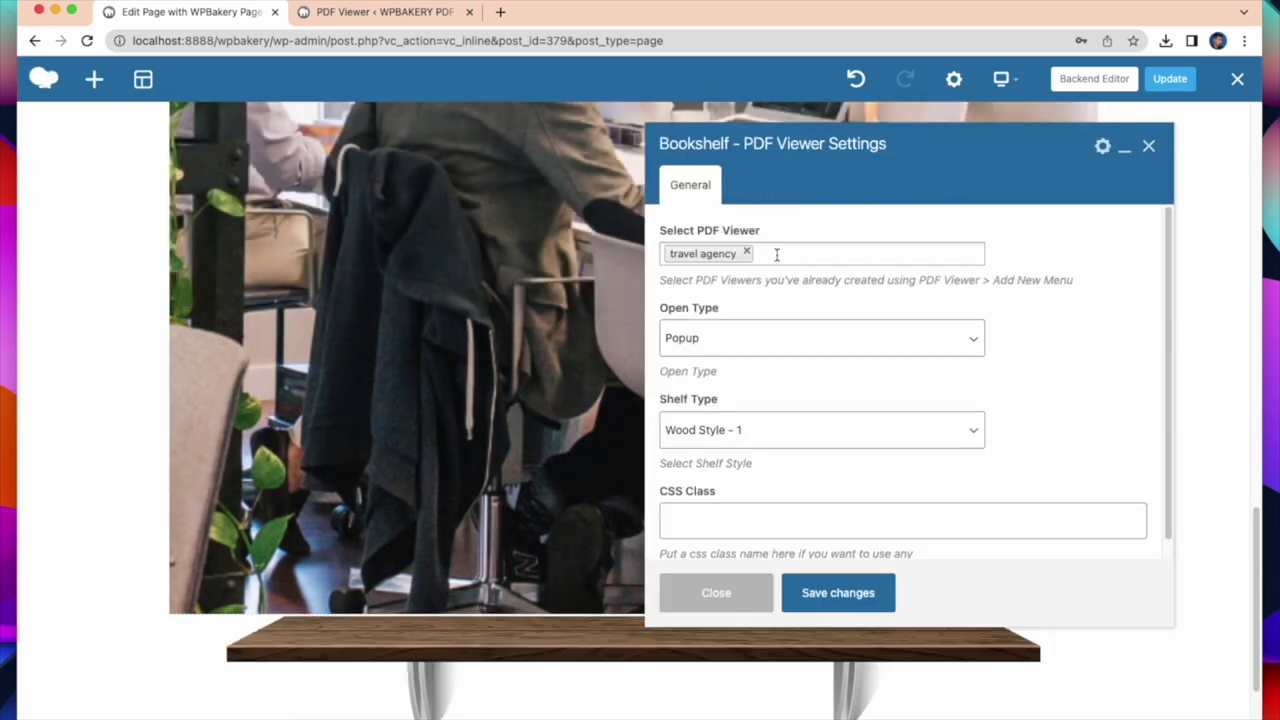
pyautogui.click(787, 255)
pyautogui.click(750, 296)
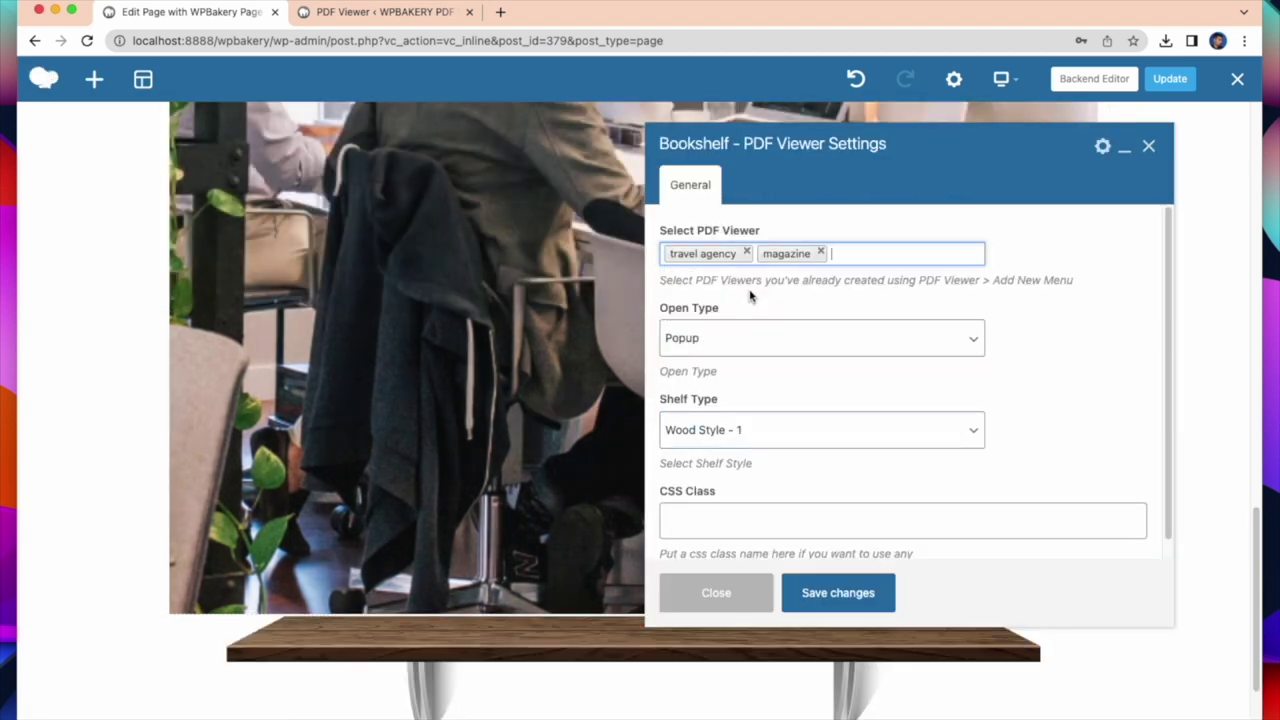
pyautogui.click(848, 253)
pyautogui.click(759, 315)
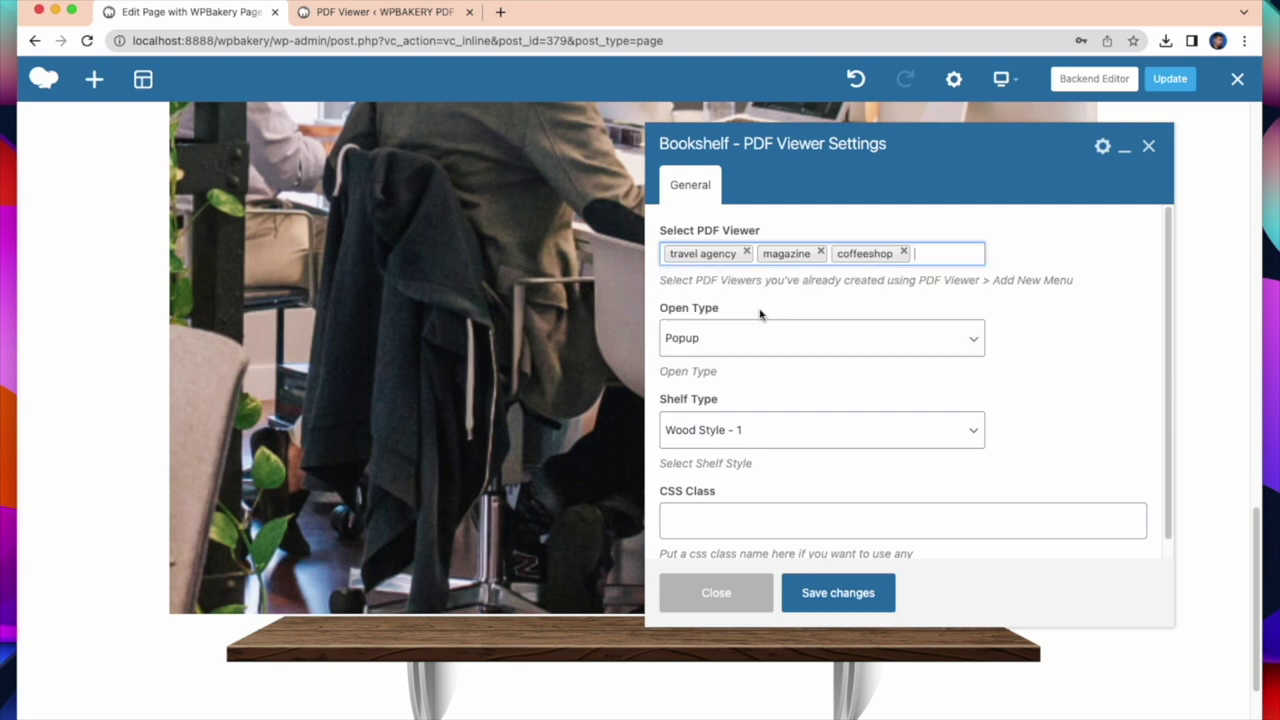
pyautogui.click(916, 253)
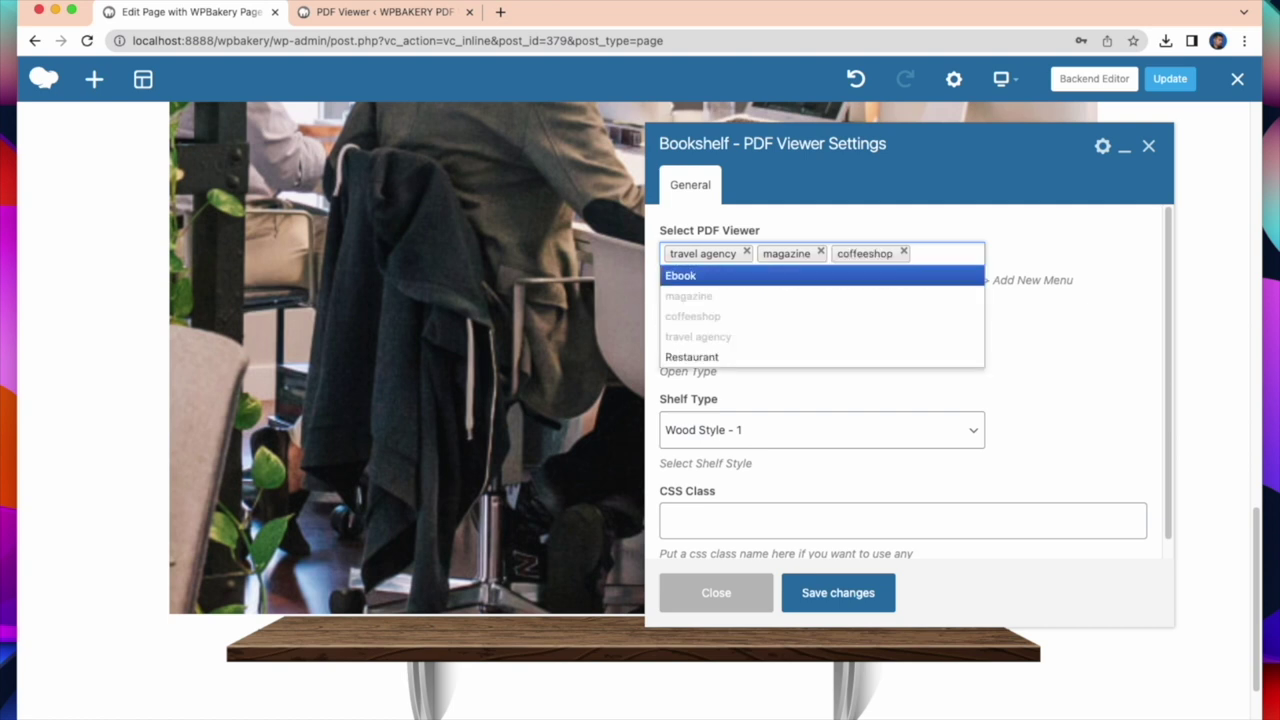
pyautogui.click(727, 356)
pyautogui.click(860, 276)
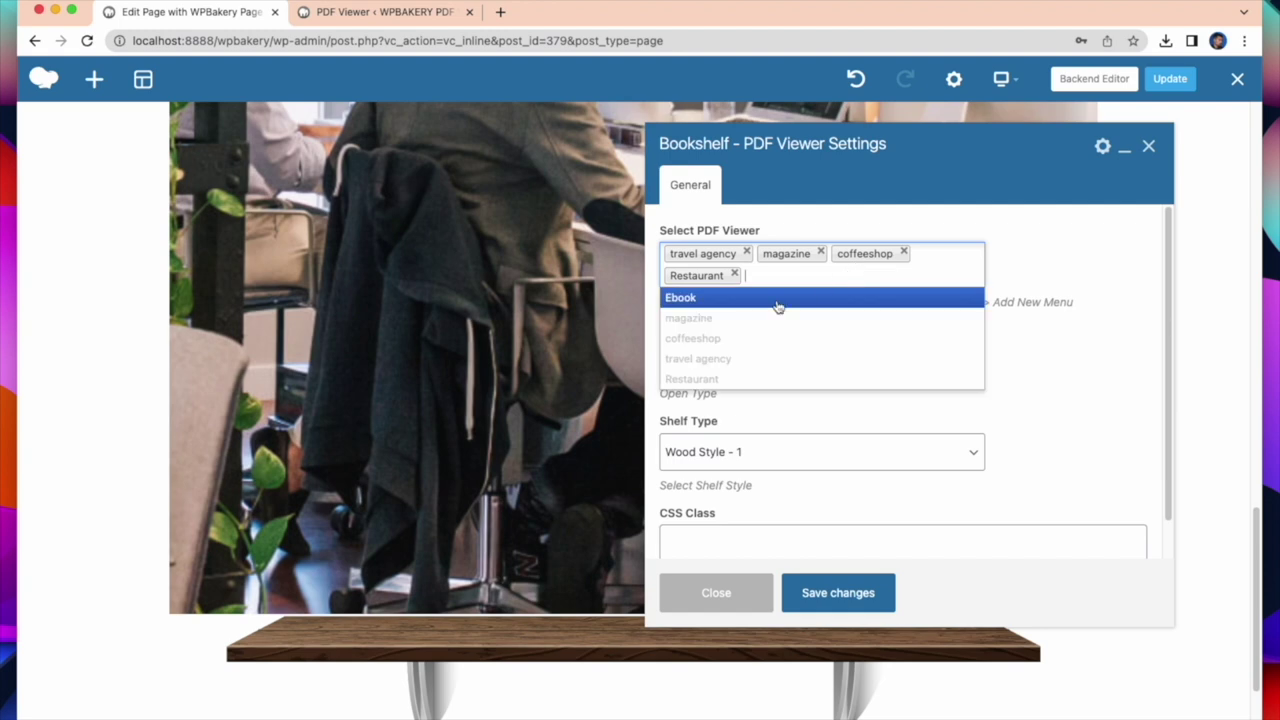
pyautogui.click(729, 300)
pyautogui.click(843, 592)
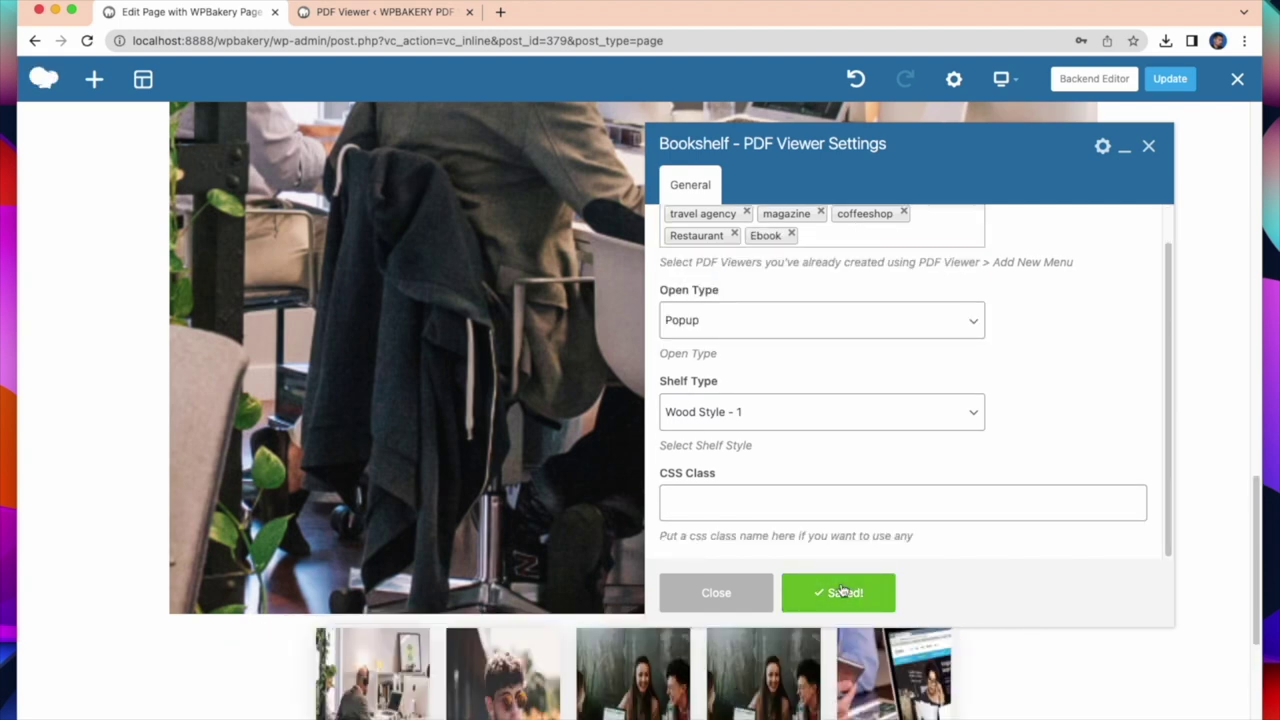
# - Open a book on the shelf to check its PDF viewer, then return to editing
pyautogui.scroll(-5, 624, 623)
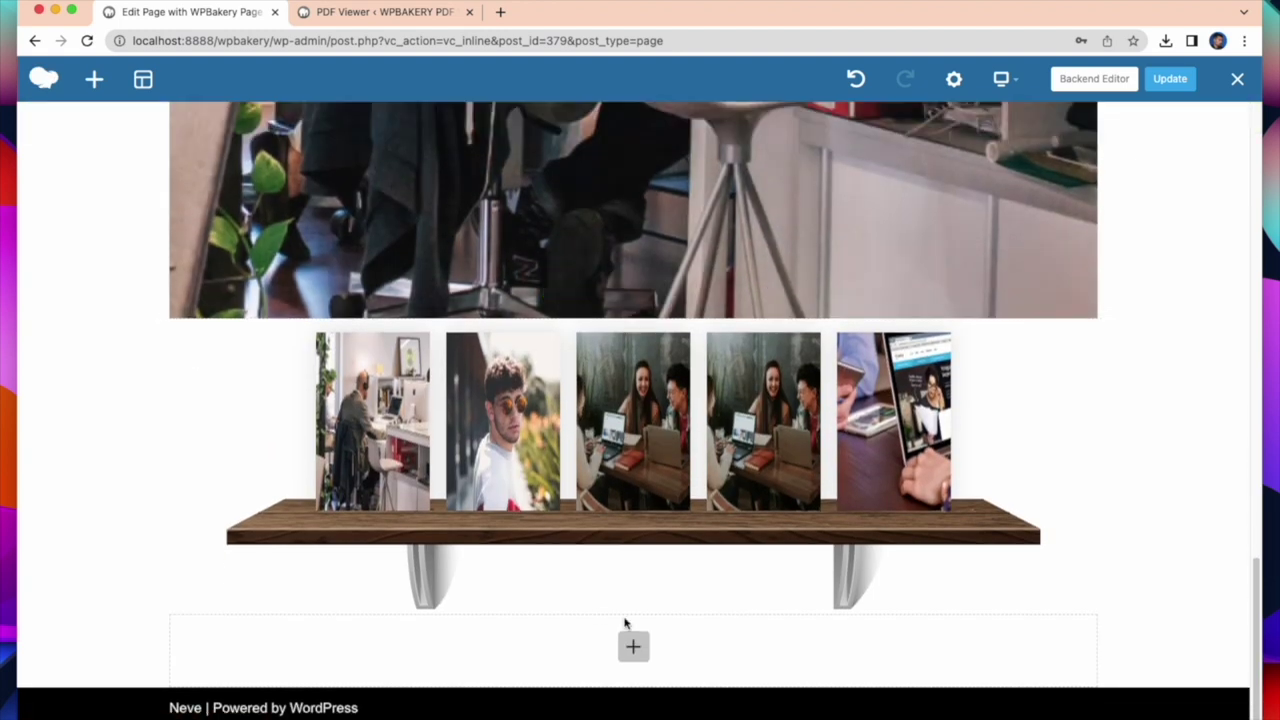
pyautogui.click(500, 420)
pyautogui.click(260, 12)
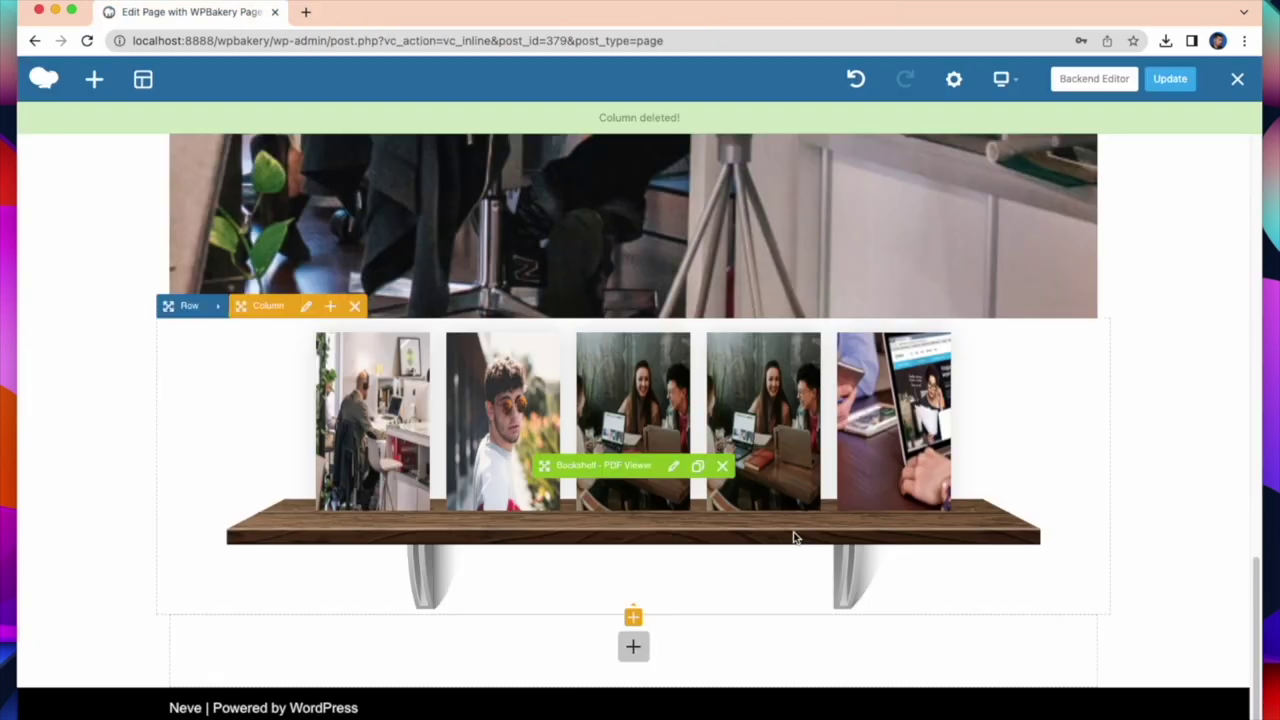
# - Change the bookshelf's shelf type from wood to Glass Style - 2 (after trying Glass Style - 1) and save
pyautogui.click(673, 466)
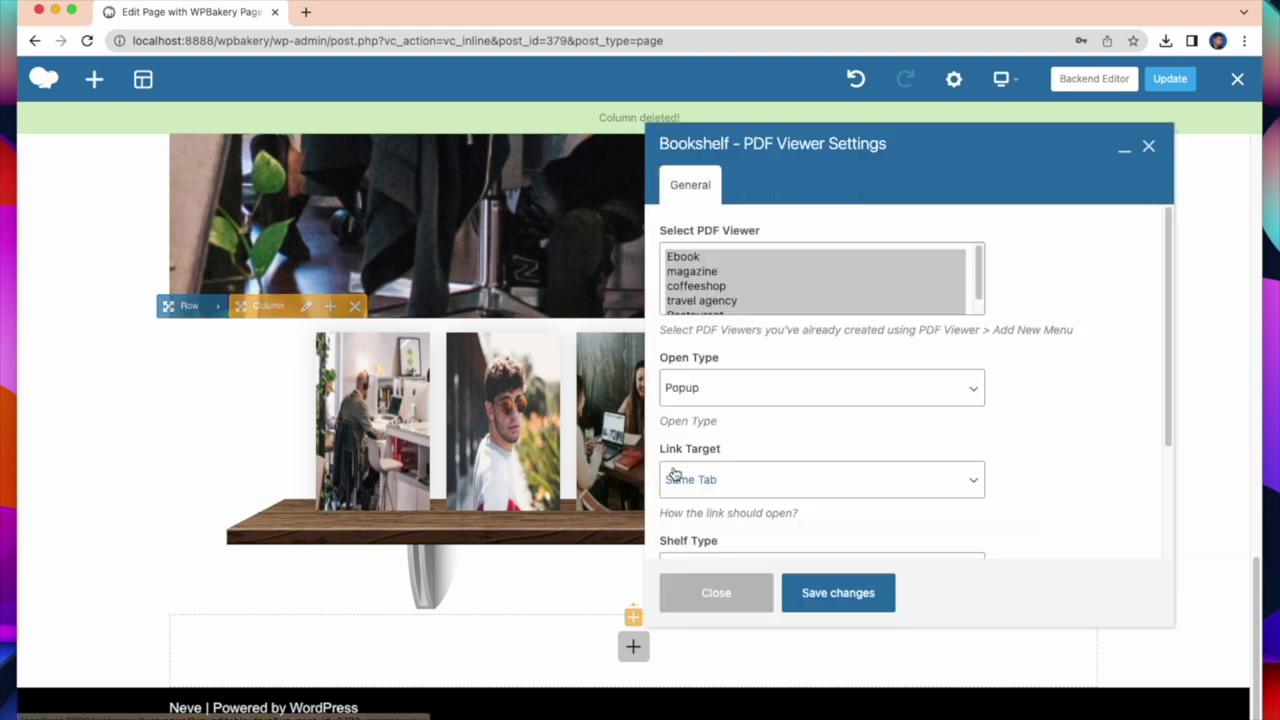
pyautogui.click(787, 455)
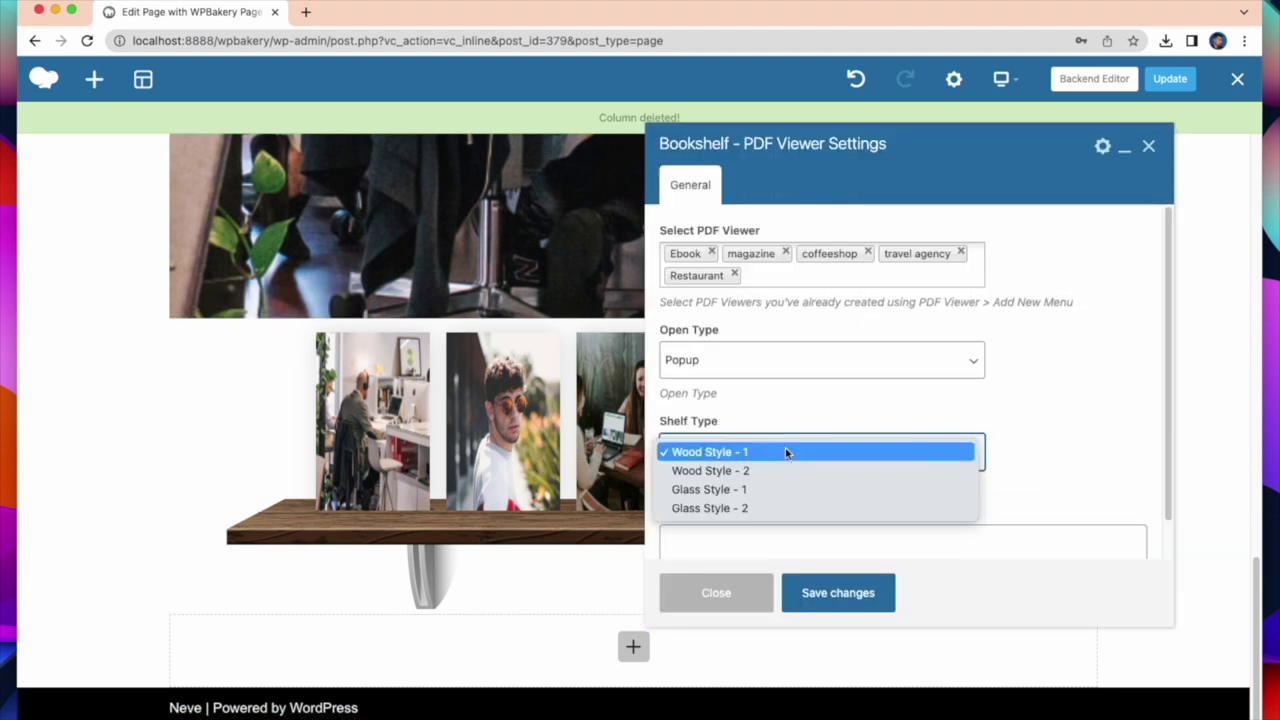
pyautogui.click(741, 490)
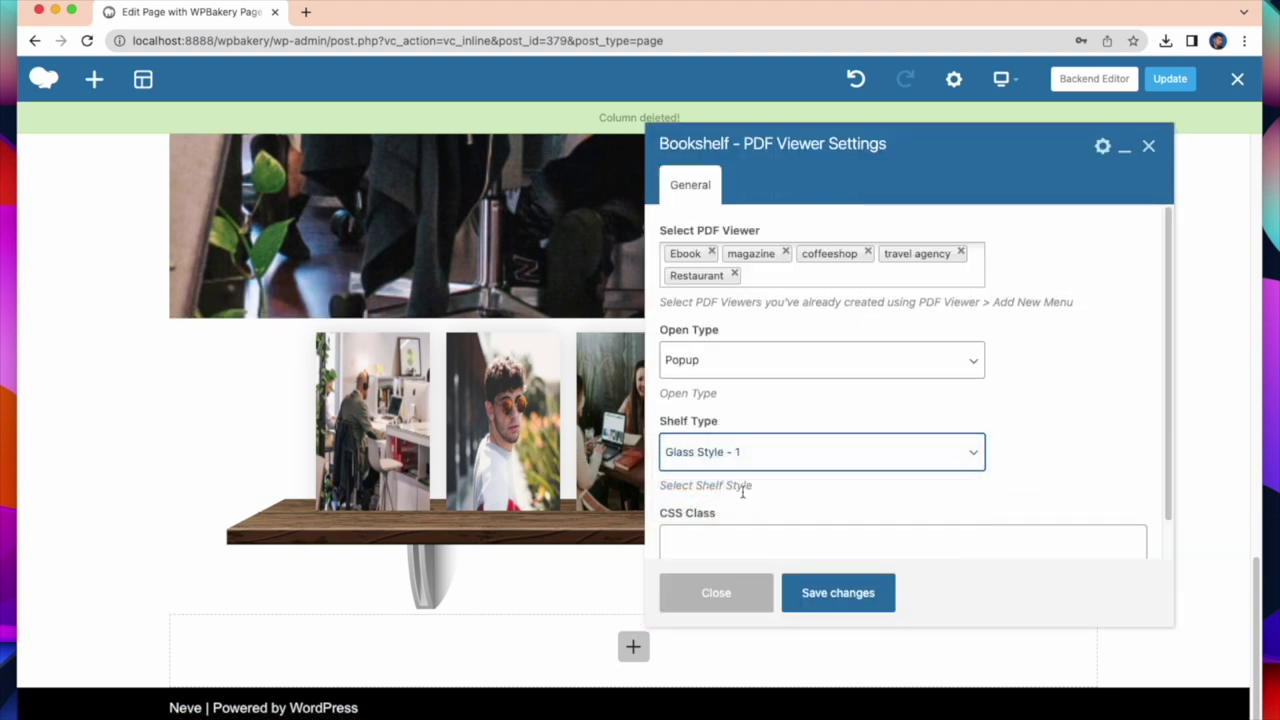
pyautogui.click(840, 592)
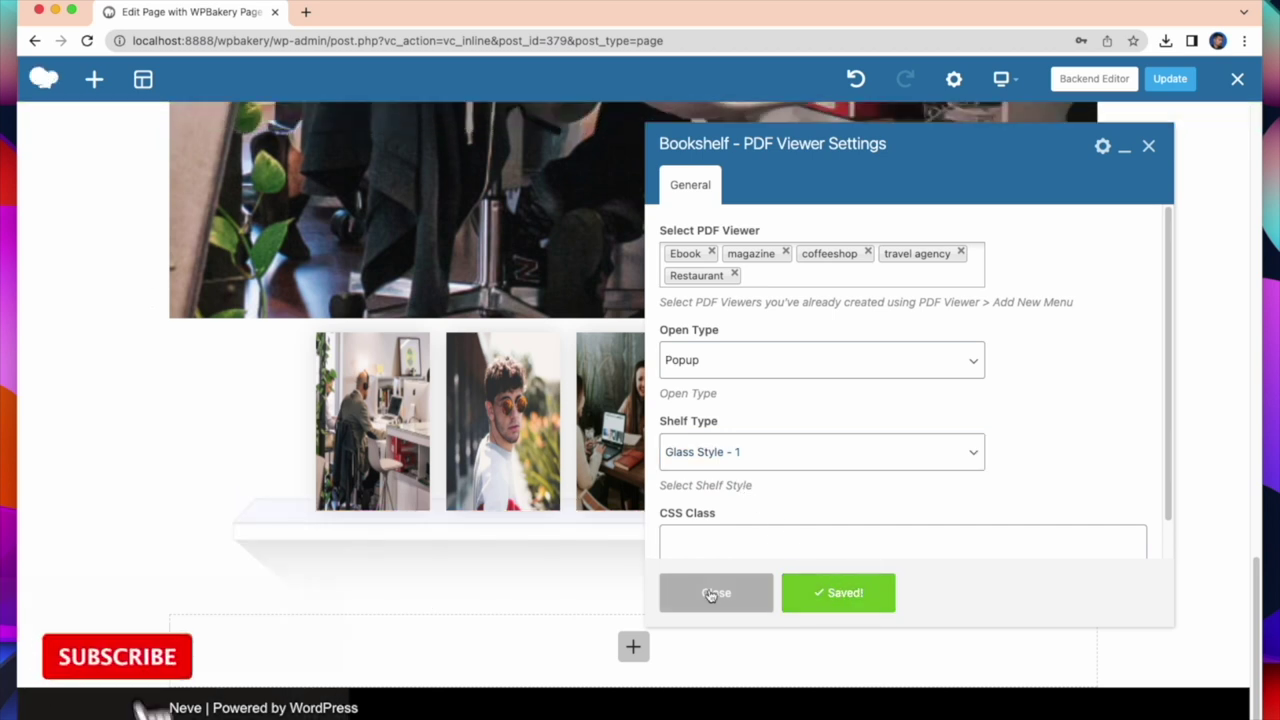
pyautogui.click(783, 457)
pyautogui.click(750, 483)
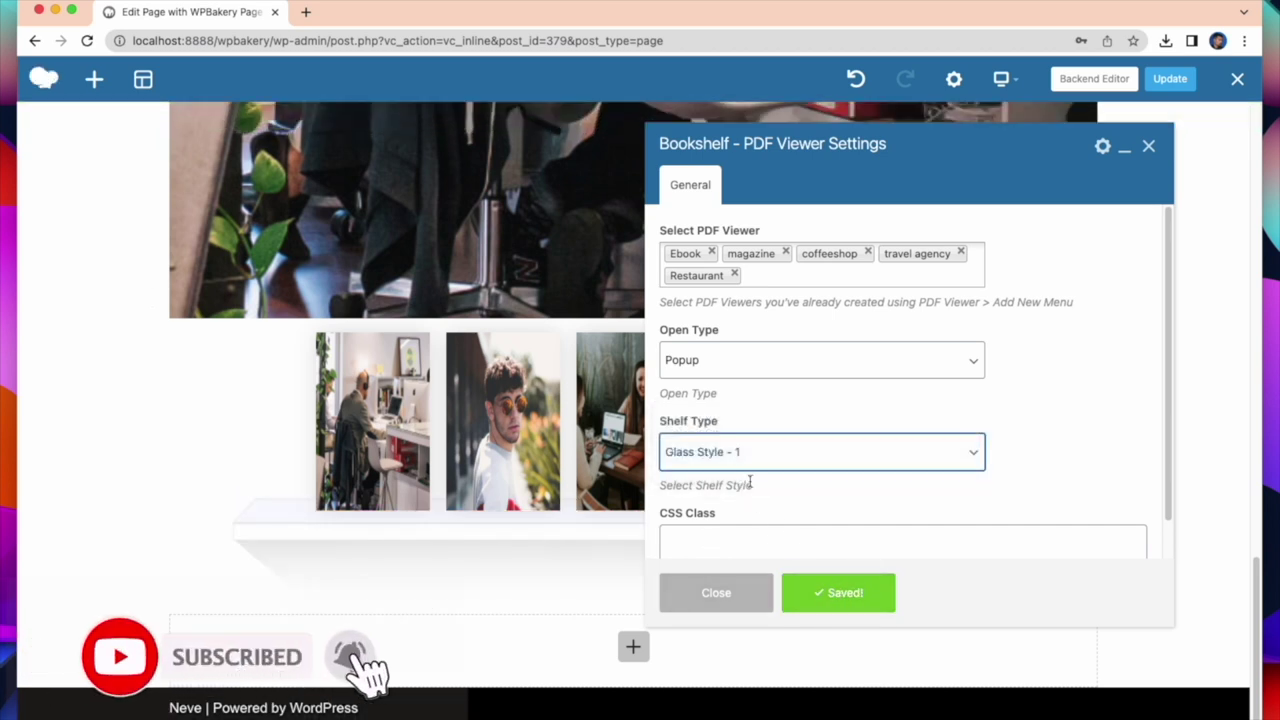
pyautogui.press('Down')
pyautogui.click(843, 603)
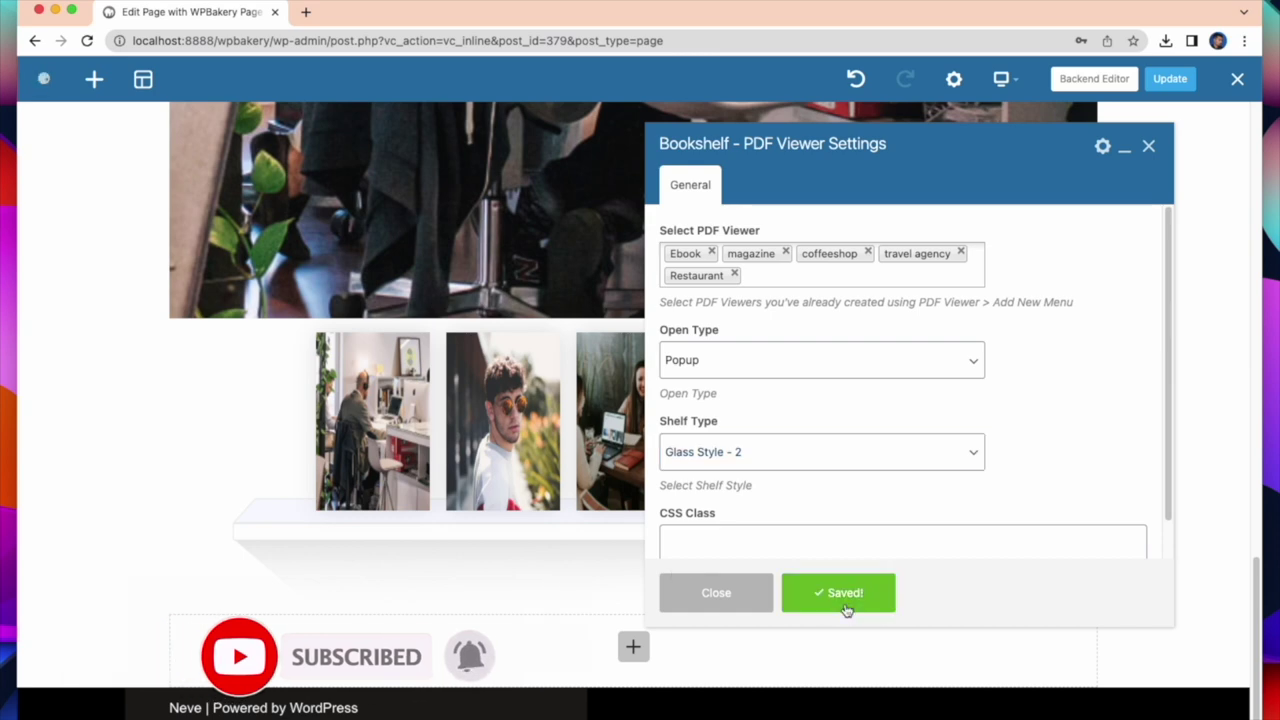
pyautogui.click(1148, 146)
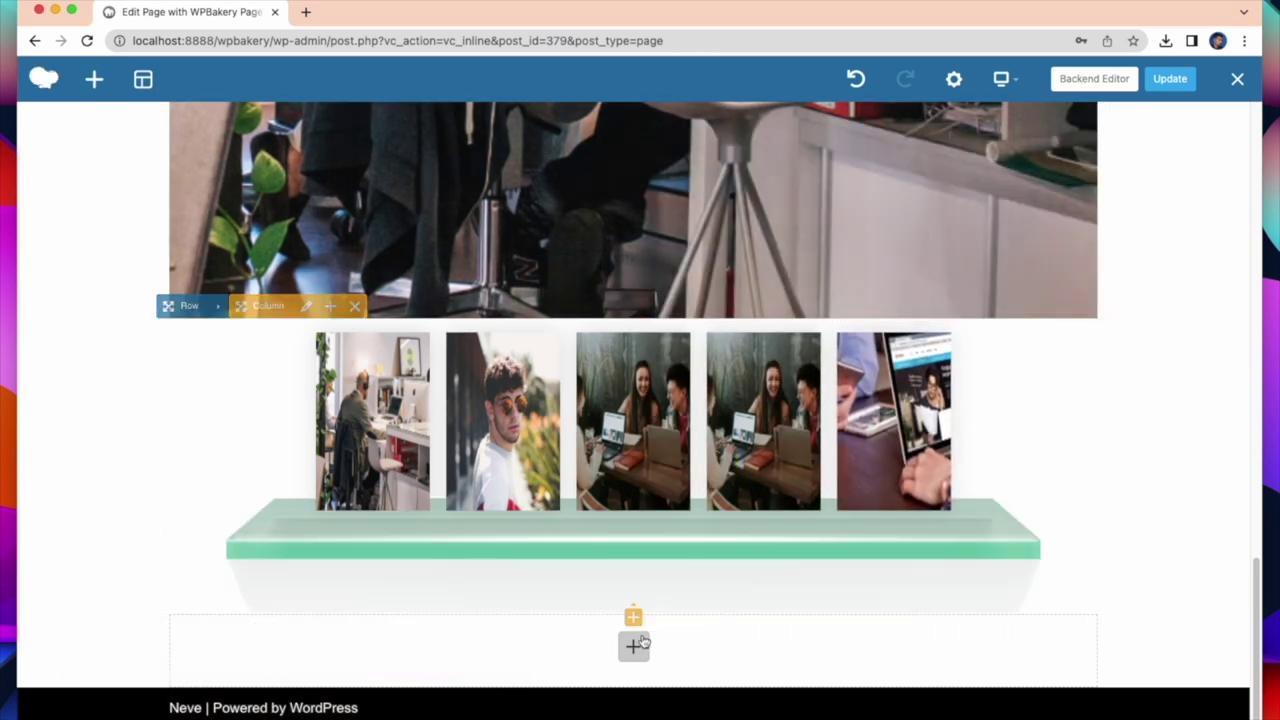
# - Add a List/Grid PDF Viewer element below the glass shelf, found by searching 'pdf'
pyautogui.click(634, 648)
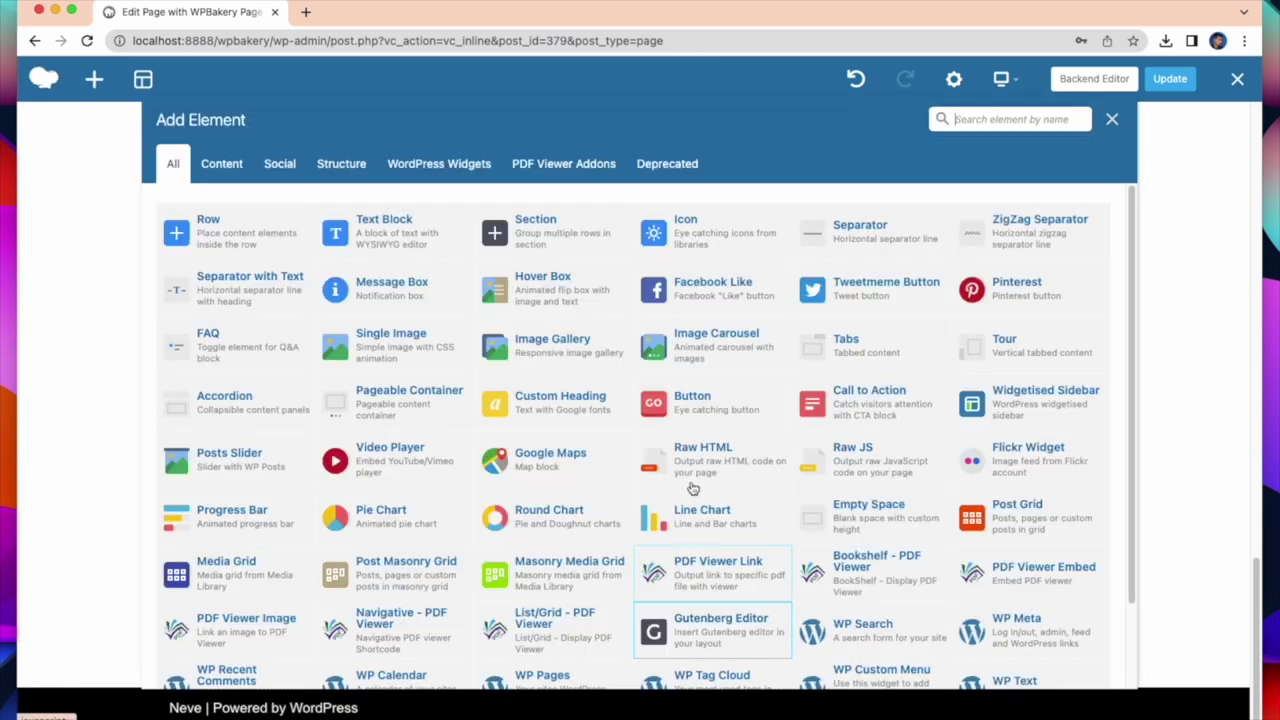
pyautogui.write('pdf')
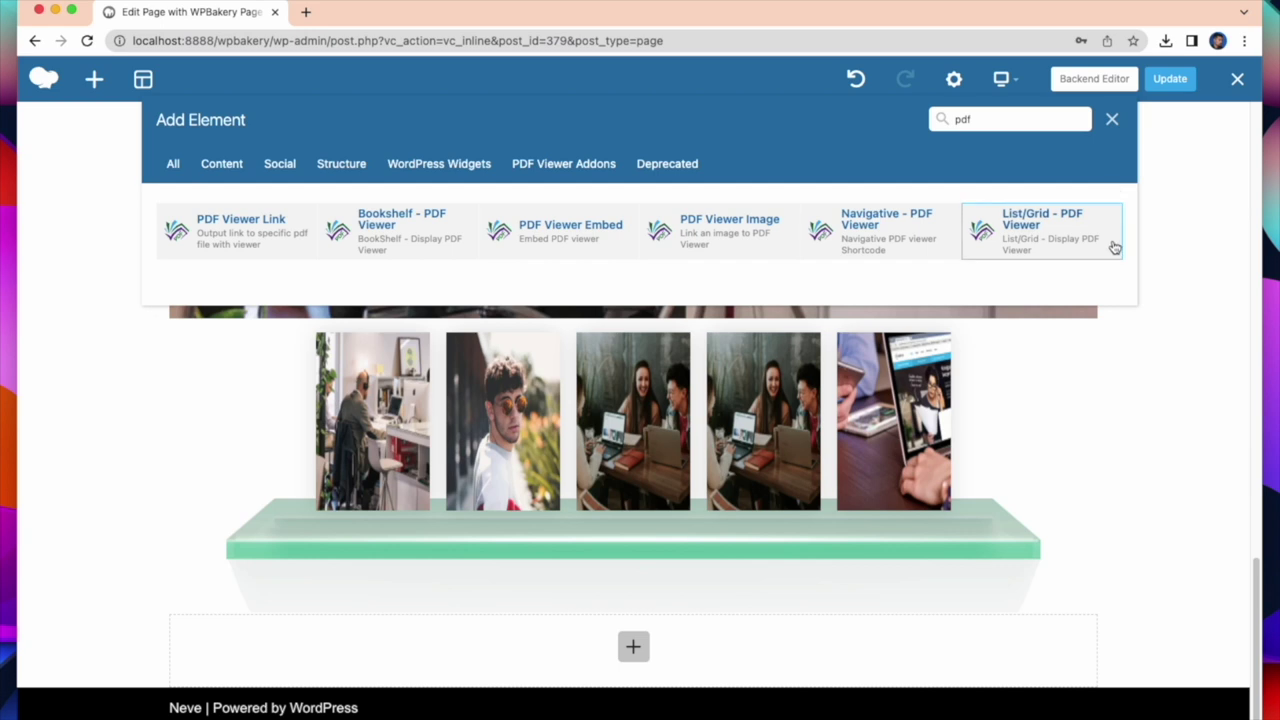
pyautogui.click(1030, 258)
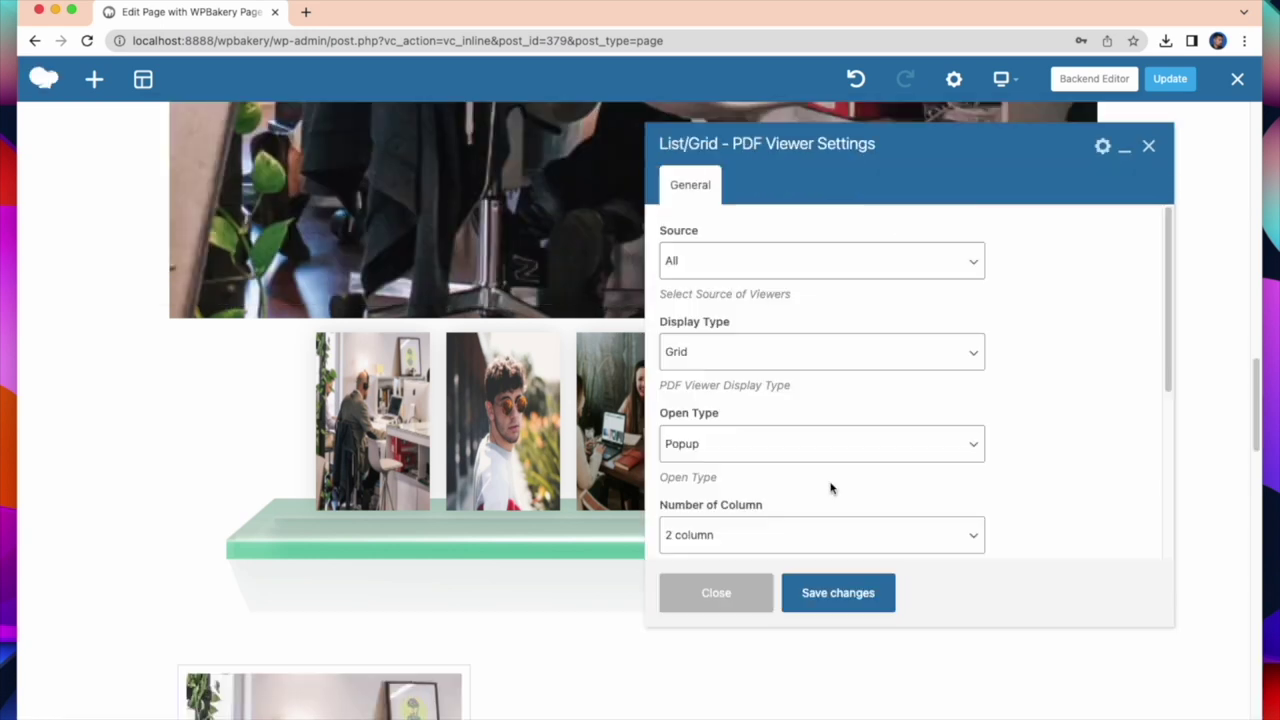
# - Set the PDF viewer element's display type to List, save, and review its entries
pyautogui.click(776, 364)
pyautogui.click(757, 372)
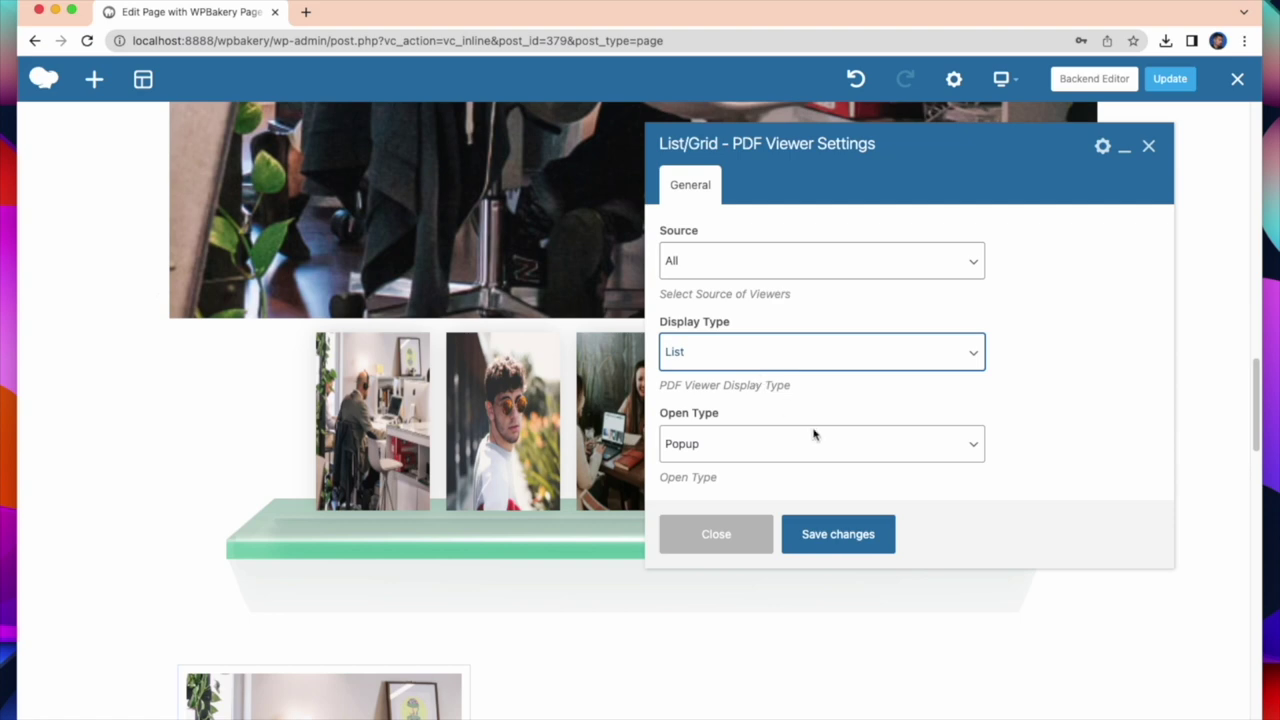
pyautogui.click(838, 534)
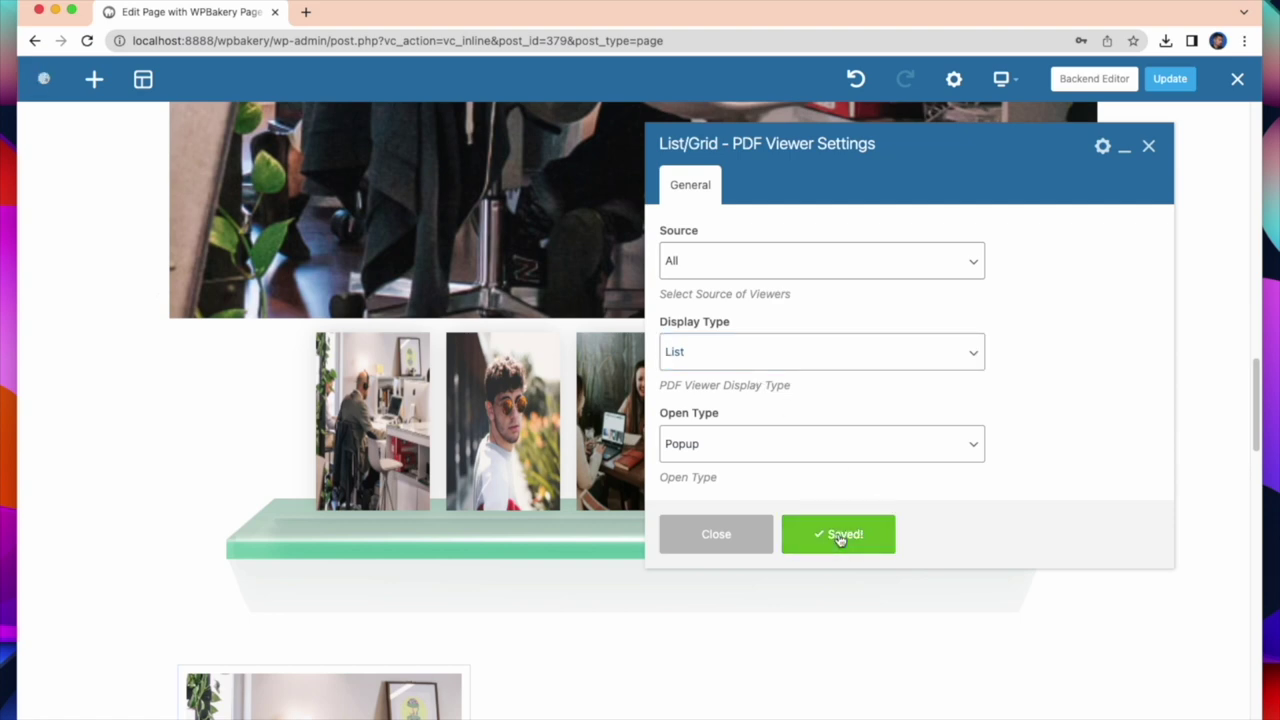
pyautogui.scroll(-4, 866, 380)
pyautogui.scroll(-8, 866, 395)
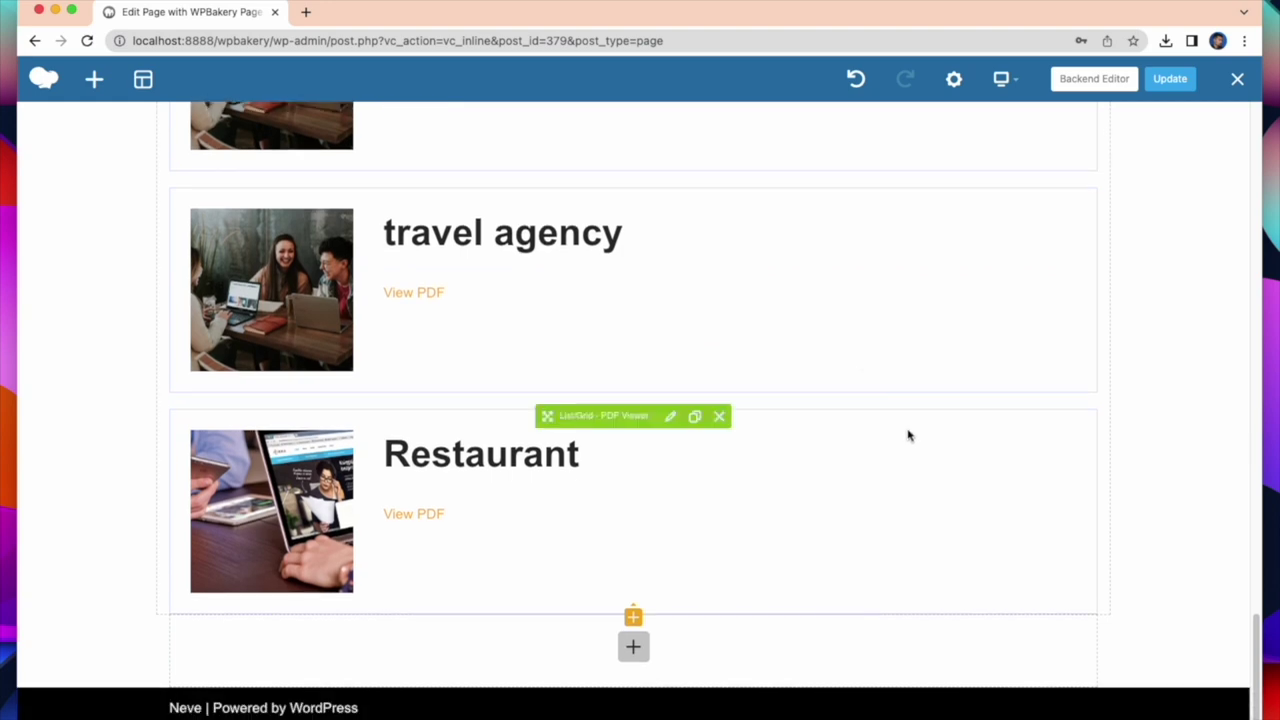
pyautogui.scroll(8, 905, 432)
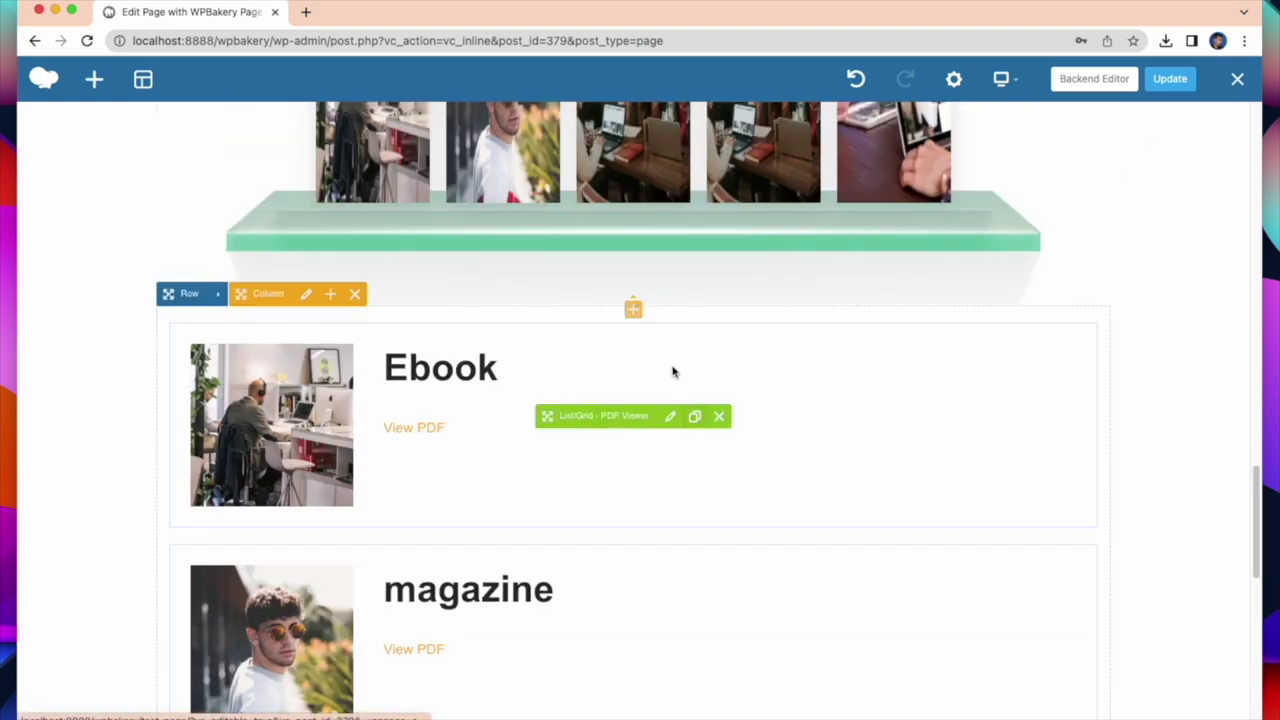
# - Switch the List/Grid PDF Viewer element's display type to Grid, save, and review the cards
pyautogui.click(672, 420)
pyautogui.click(720, 352)
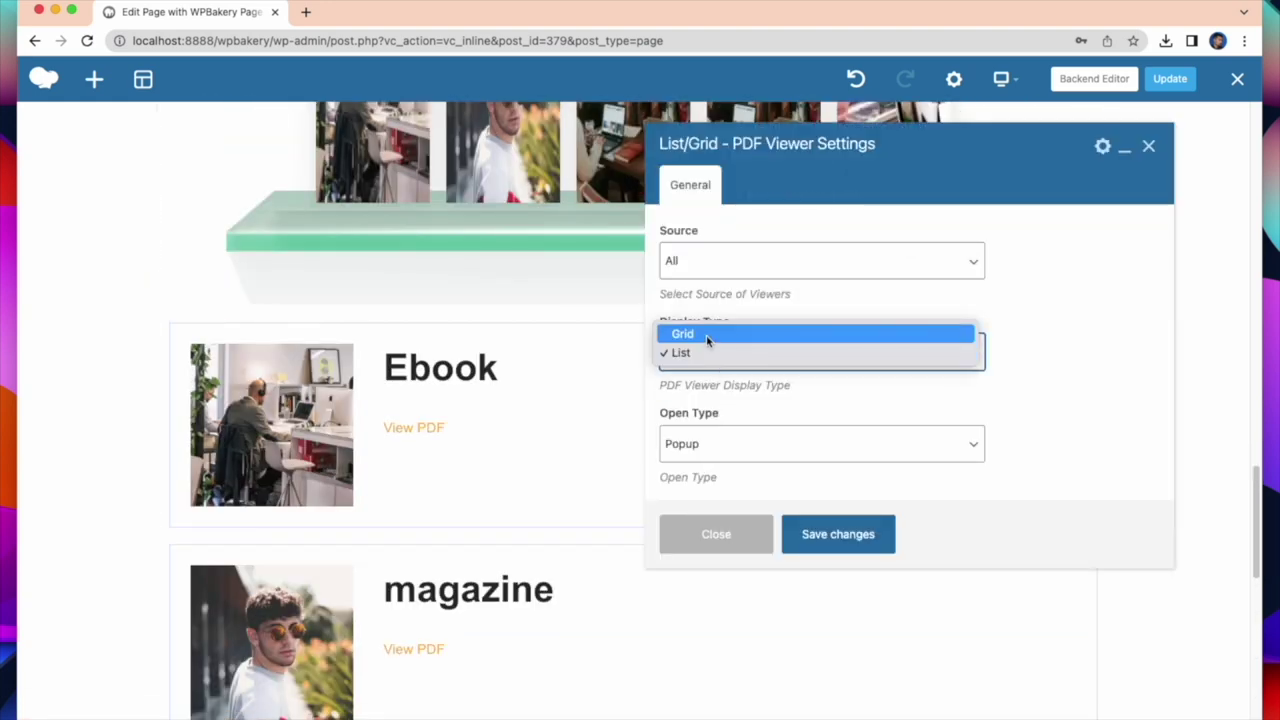
pyautogui.click(707, 336)
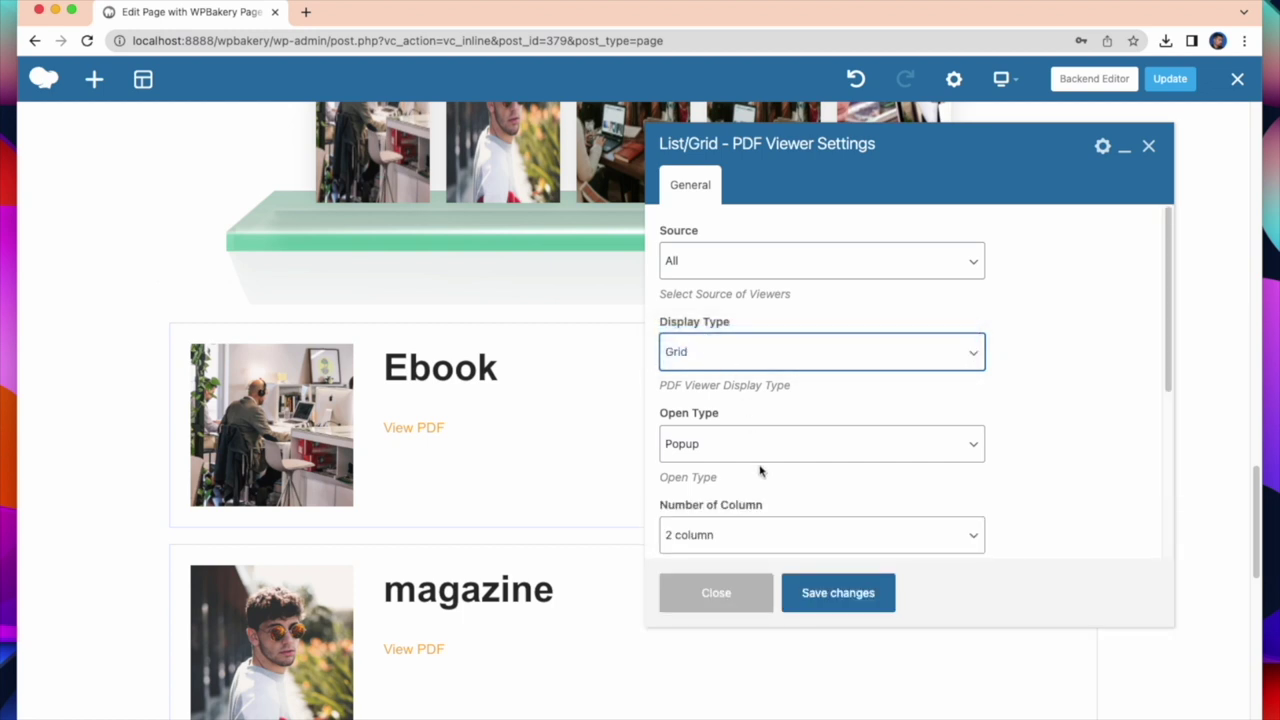
pyautogui.click(836, 592)
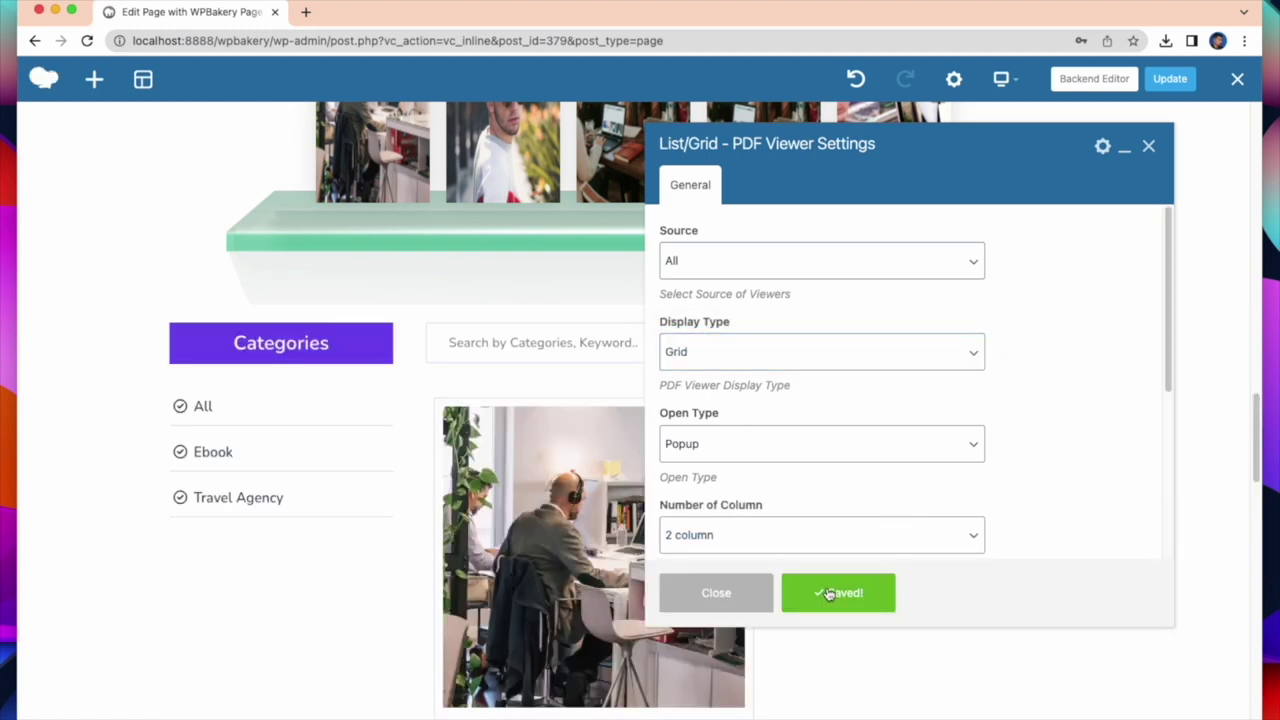
pyautogui.scroll(-5, 343, 457)
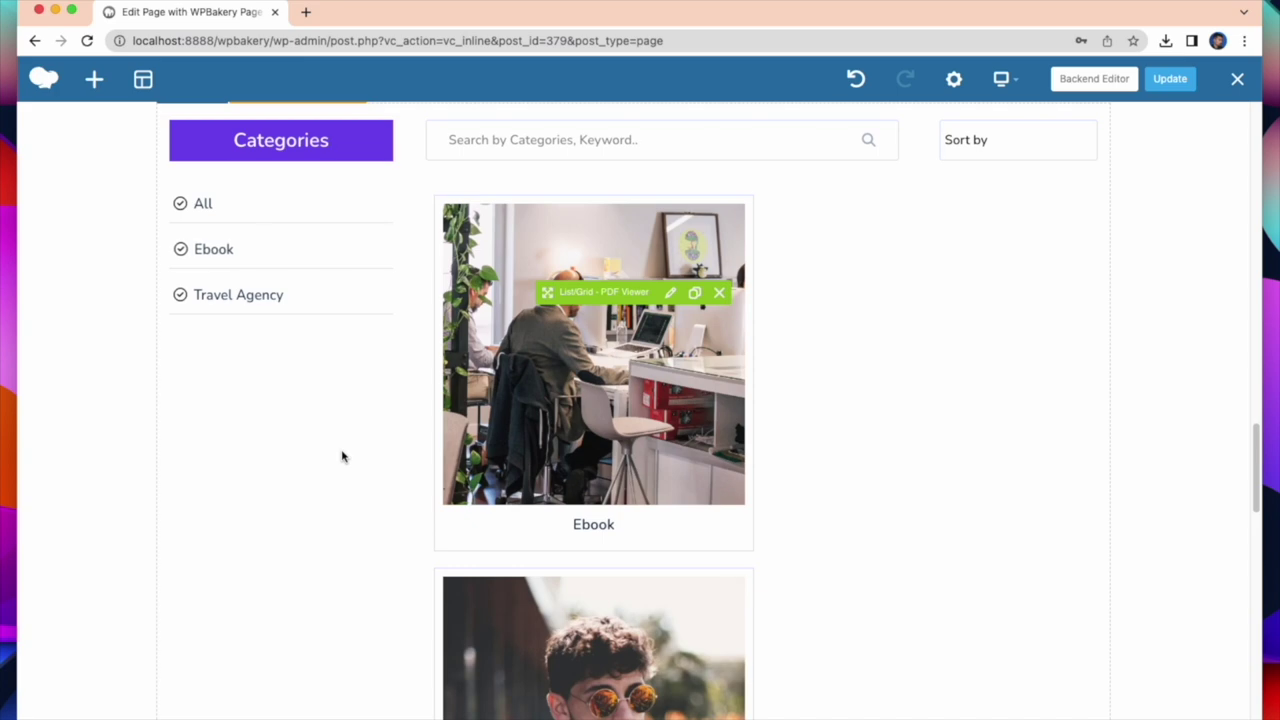
pyautogui.scroll(-15, 342, 457)
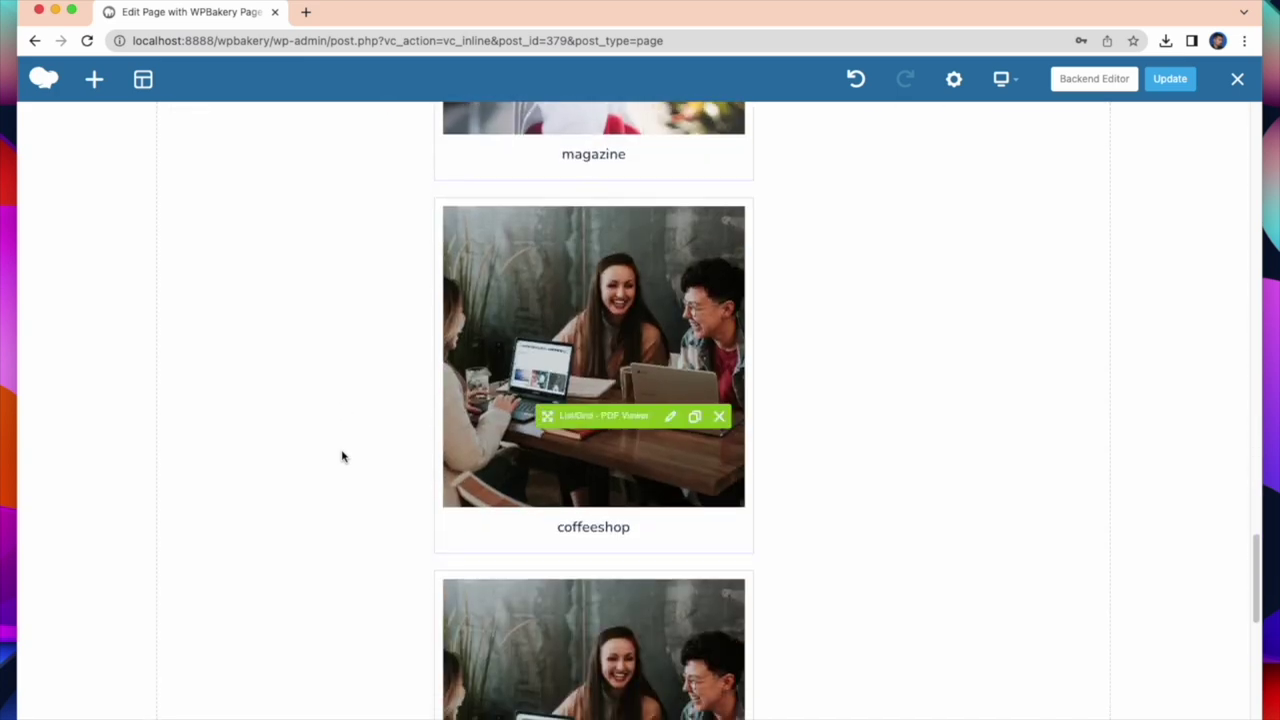
pyautogui.scroll(15, 867, 350)
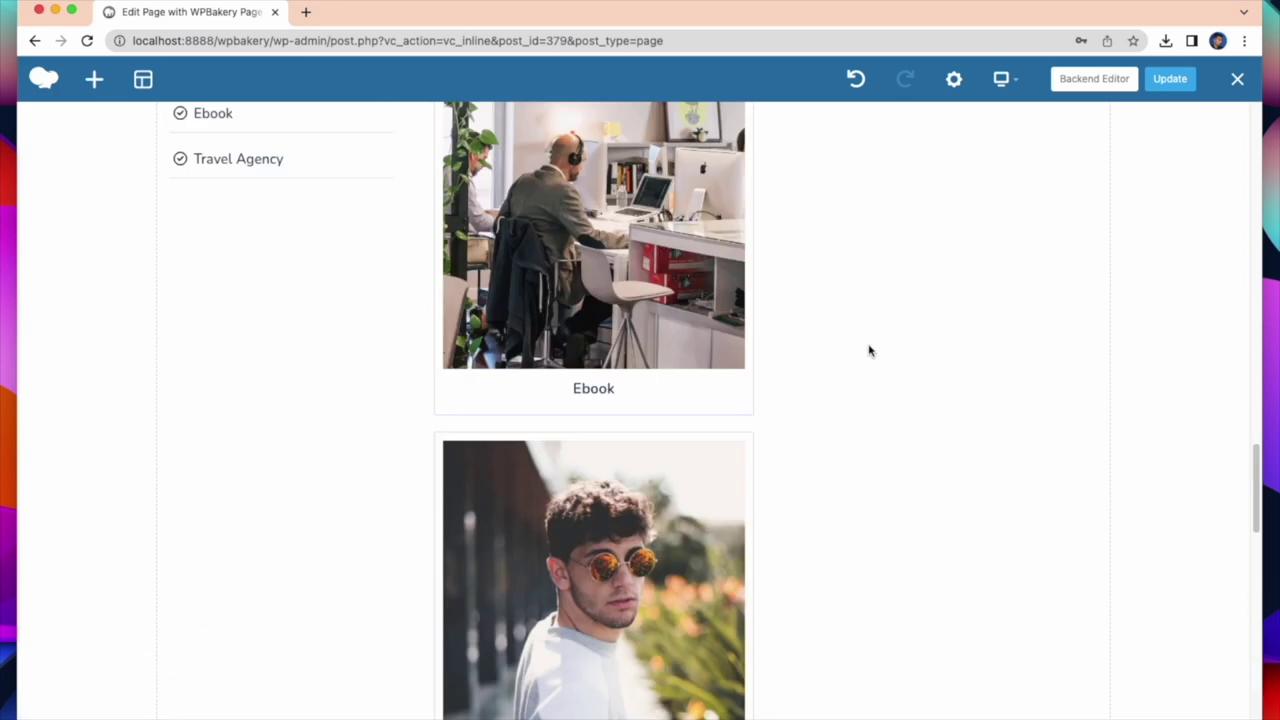
pyautogui.scroll(7, 867, 350)
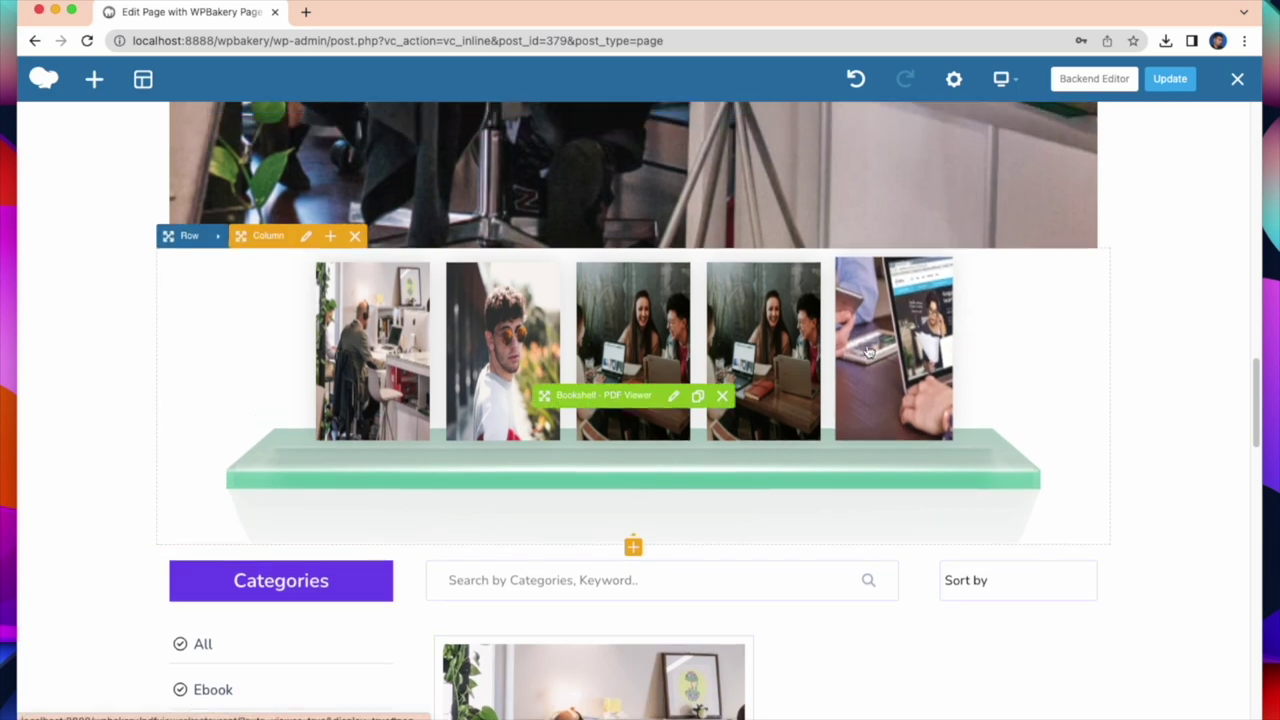
# - In a new tab, open the ThemeNcode Display – PDF viewer add-on page and its live preview
pyautogui.click(305, 12)
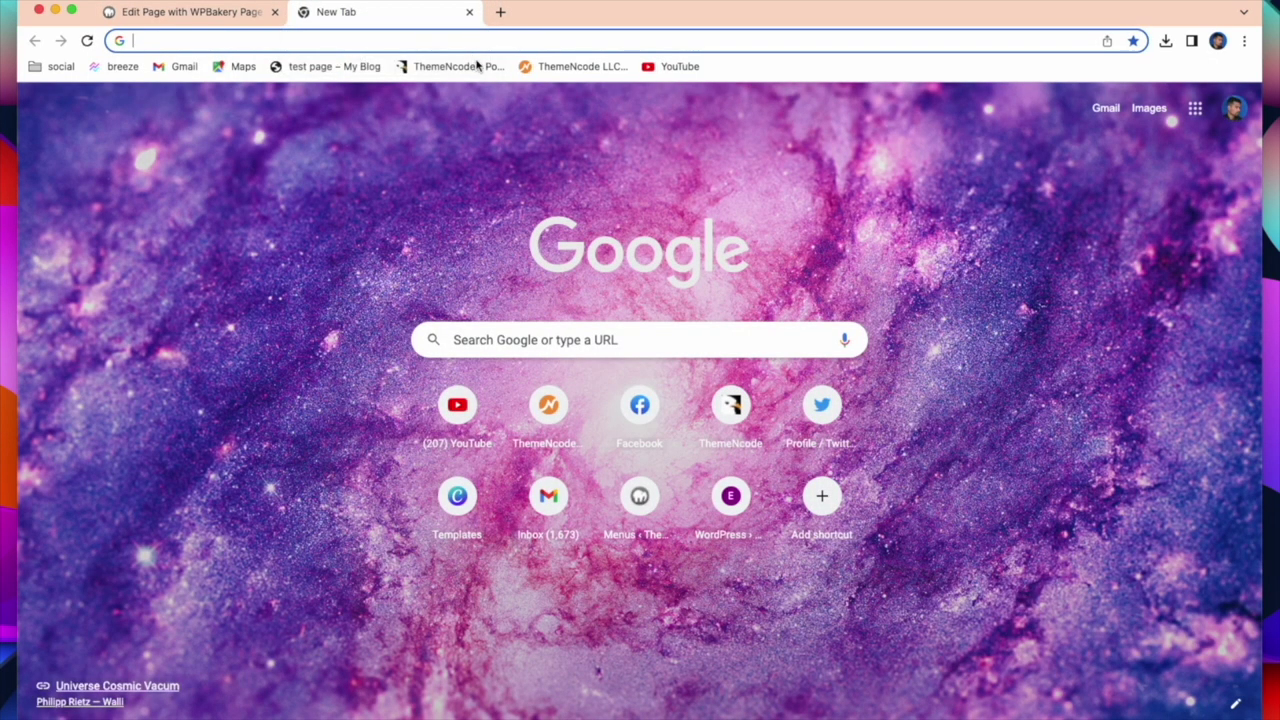
pyautogui.click(572, 74)
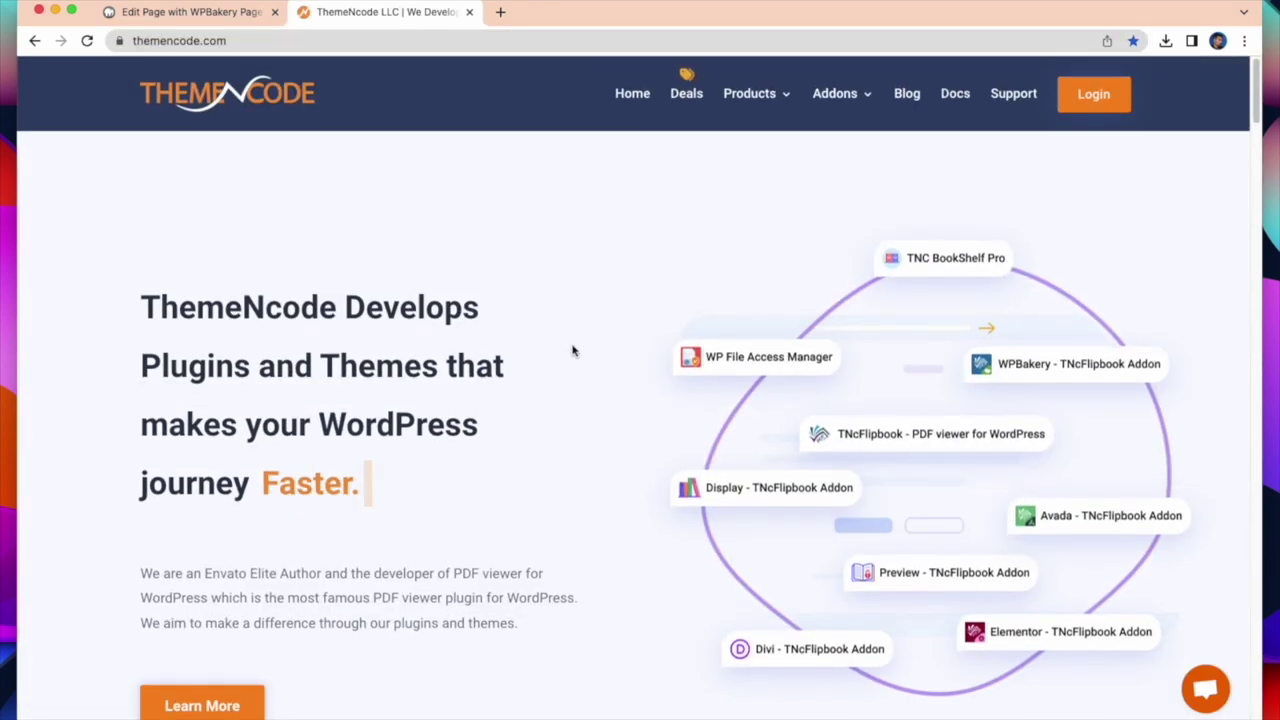
pyautogui.click(766, 489)
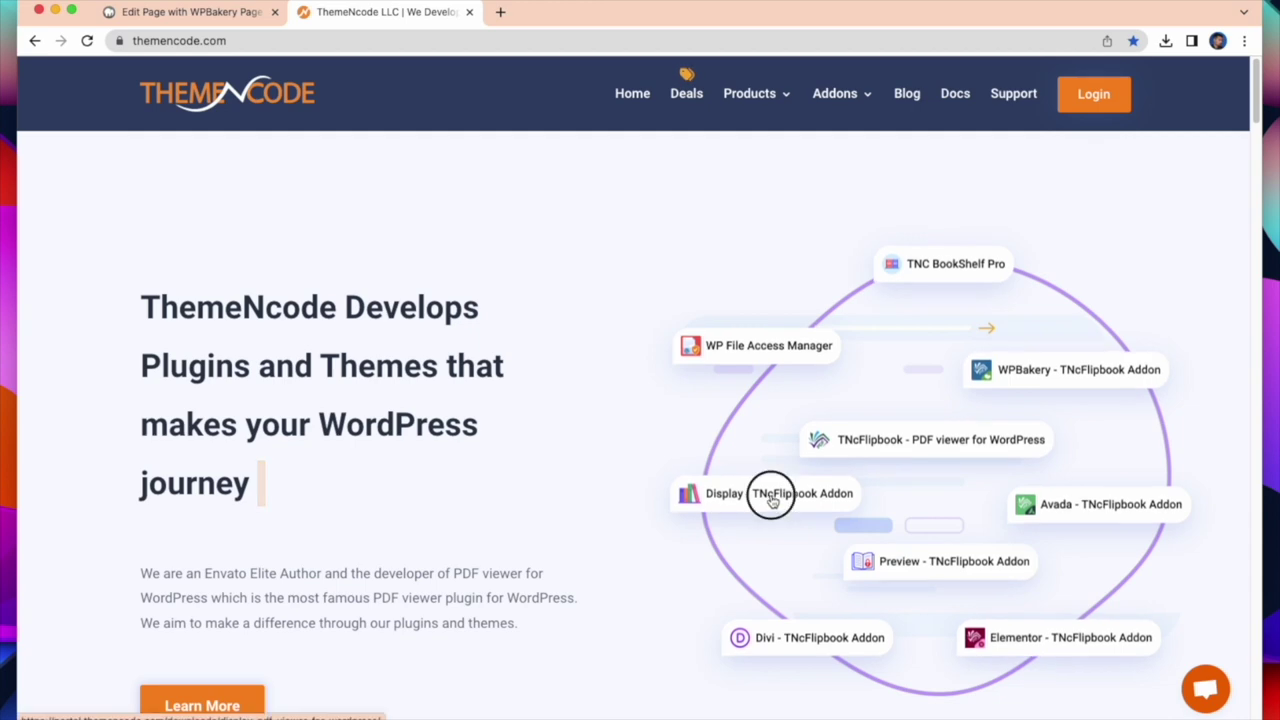
pyautogui.scroll(-1, 1101, 291)
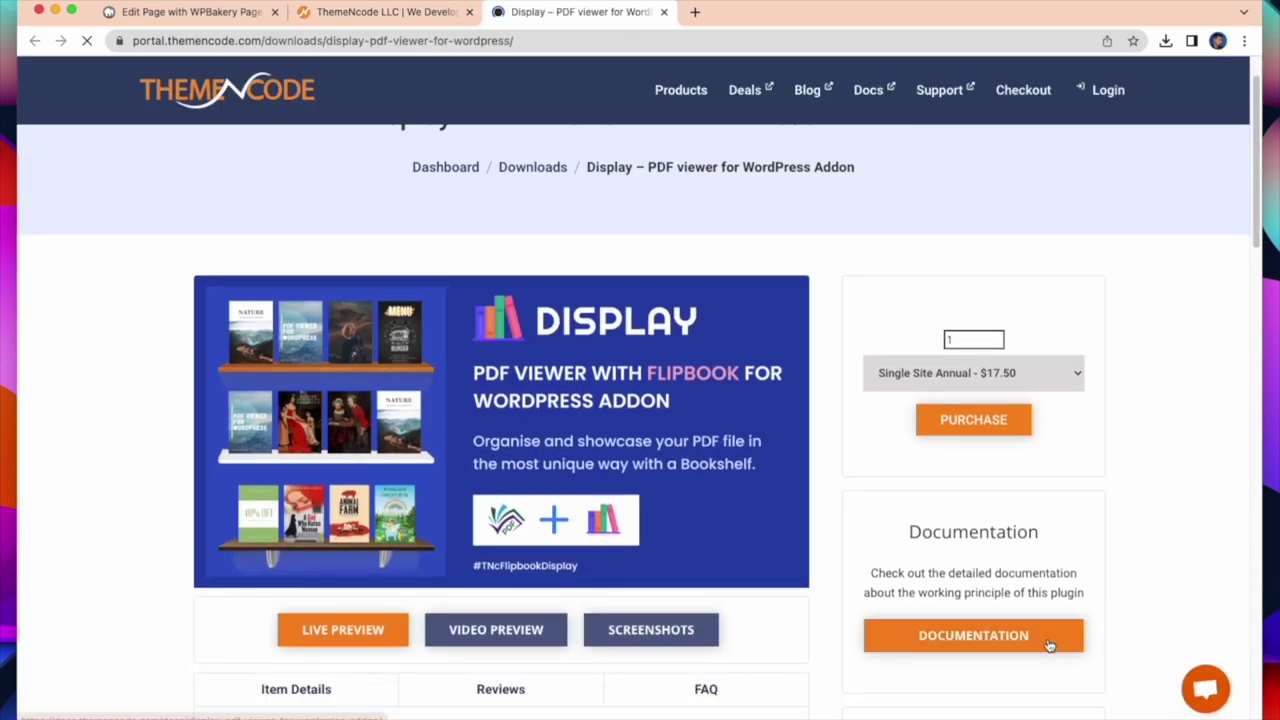
pyautogui.click(325, 655)
# - Scroll through the live demo's bookshelf, grid and list examples down to the Pricing Plan section
pyautogui.scroll(-3, 370, 610)
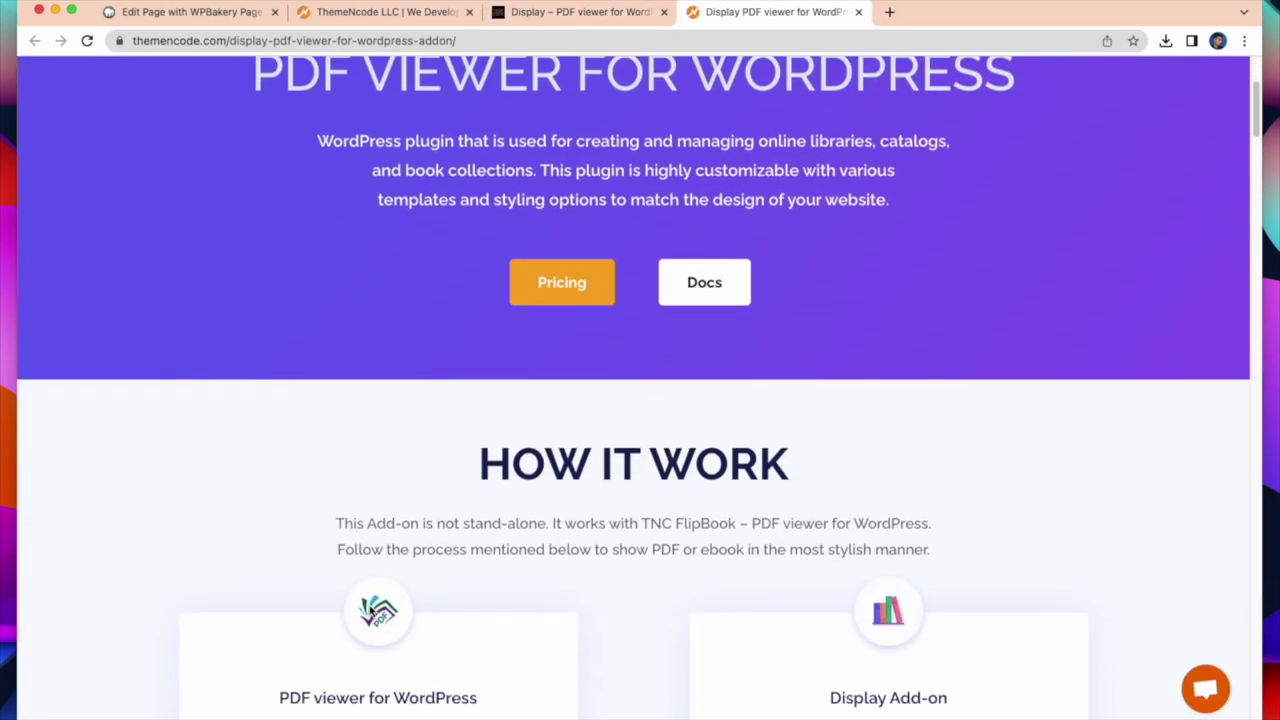
pyautogui.scroll(-5, 370, 610)
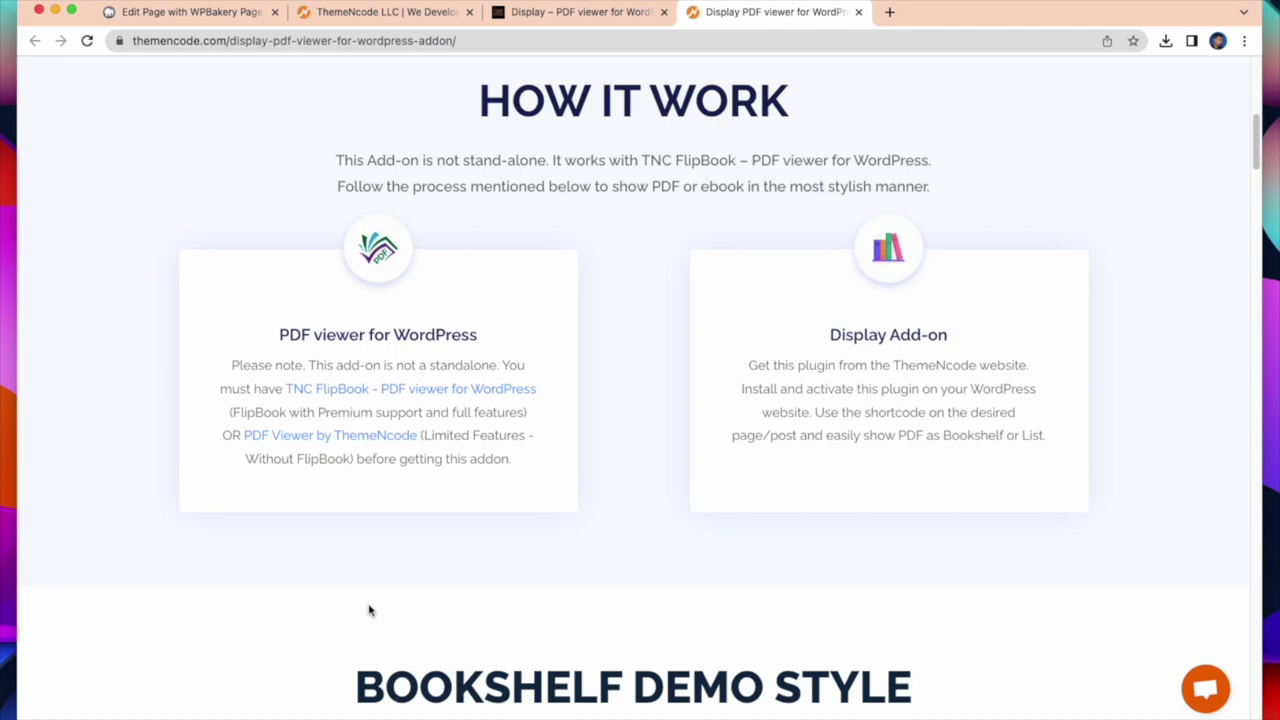
pyautogui.scroll(-5, 370, 610)
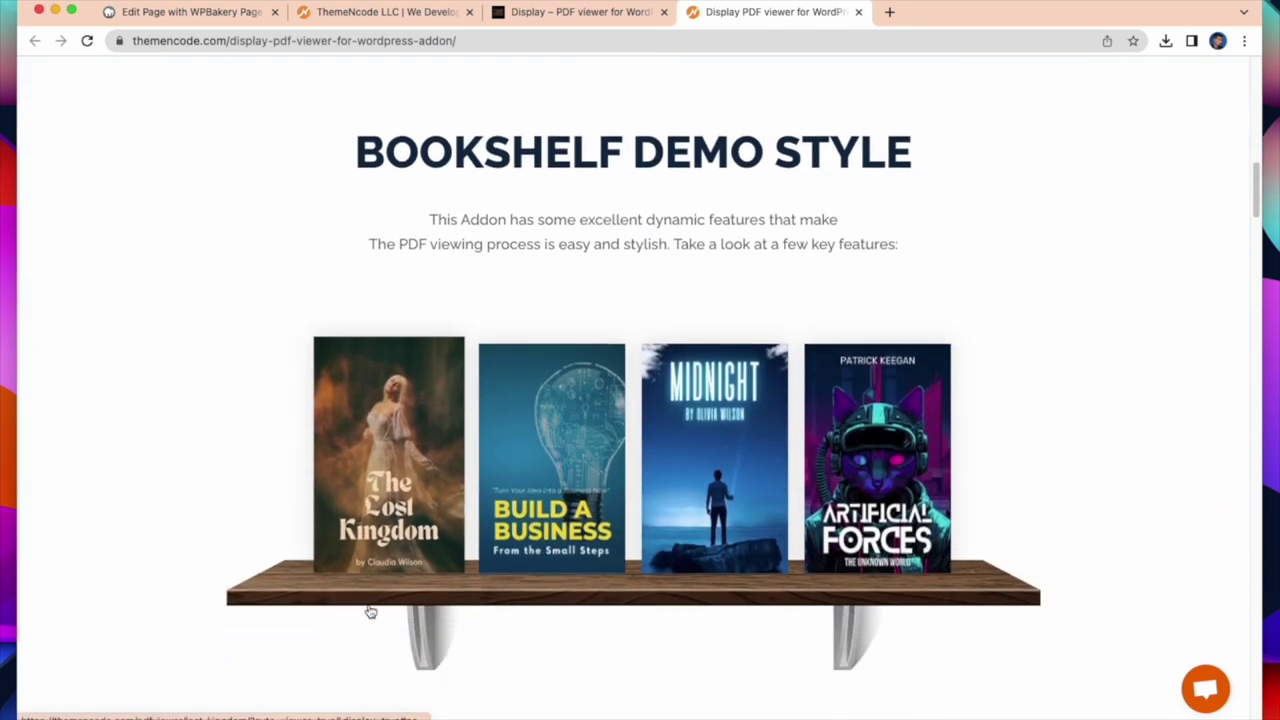
pyautogui.scroll(-5, 370, 612)
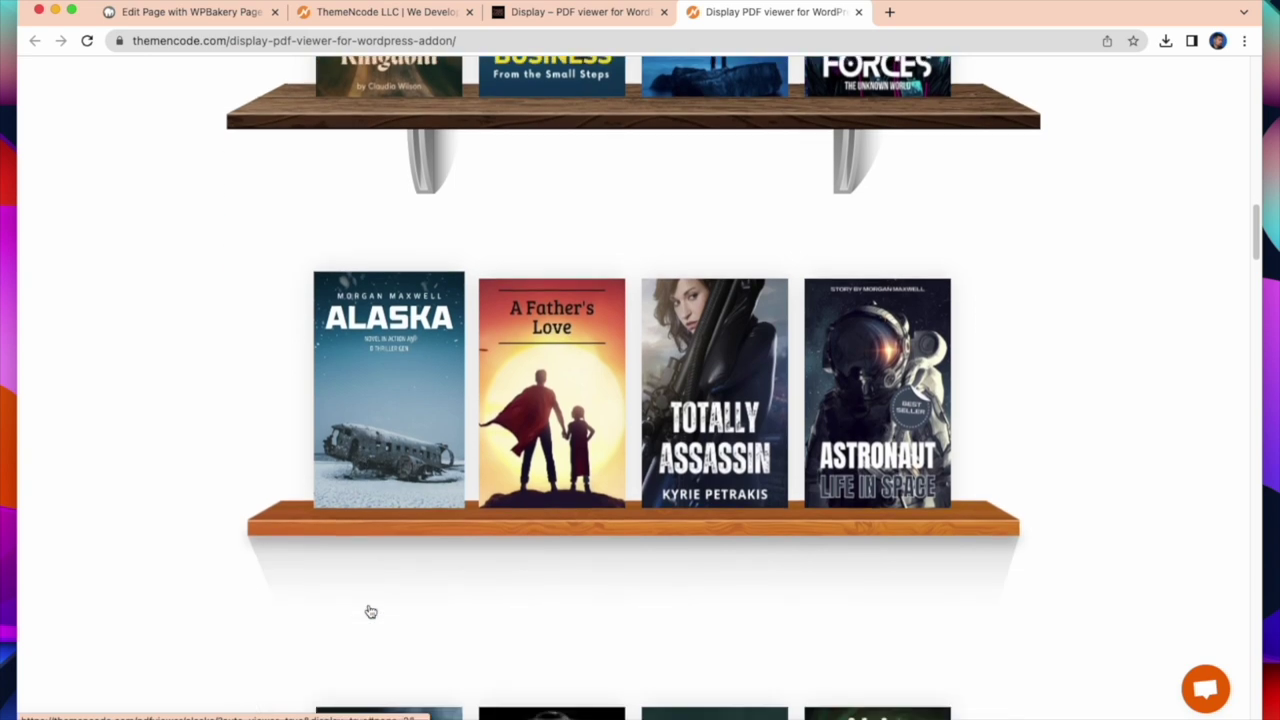
pyautogui.scroll(-3, 370, 612)
pyautogui.scroll(-3, 368, 610)
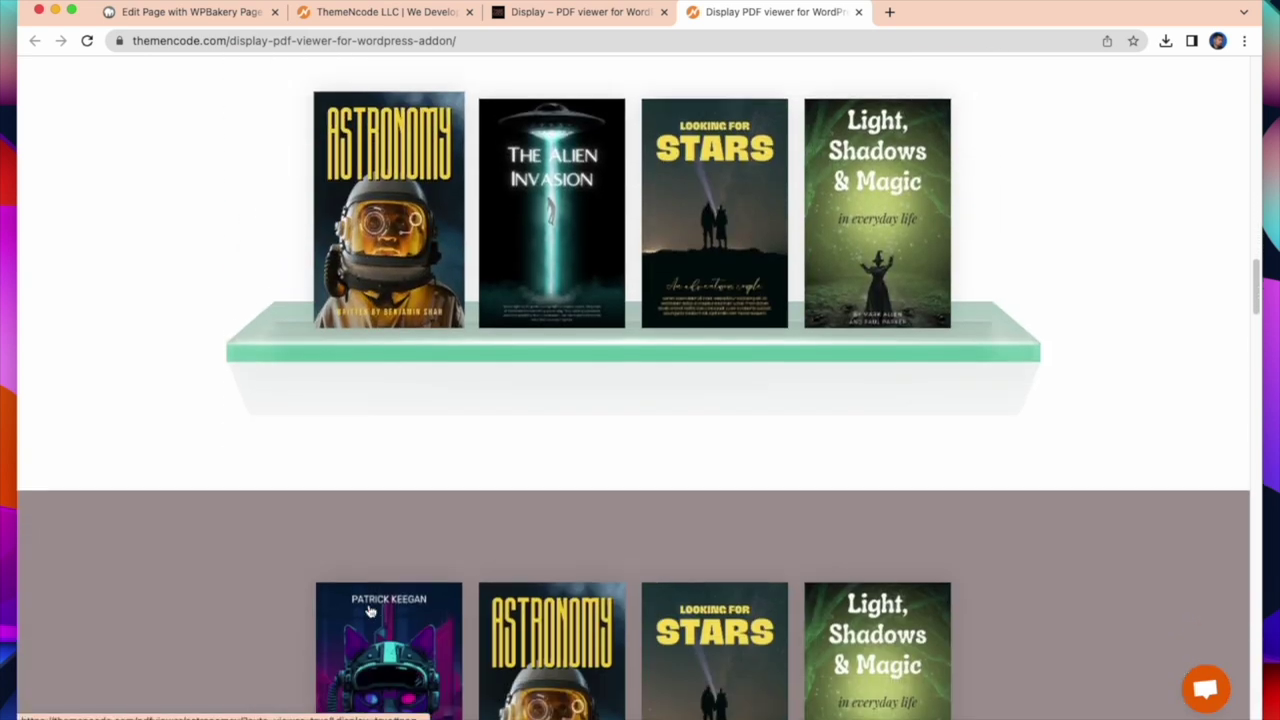
pyautogui.scroll(-3, 368, 610)
pyautogui.scroll(-2, 368, 610)
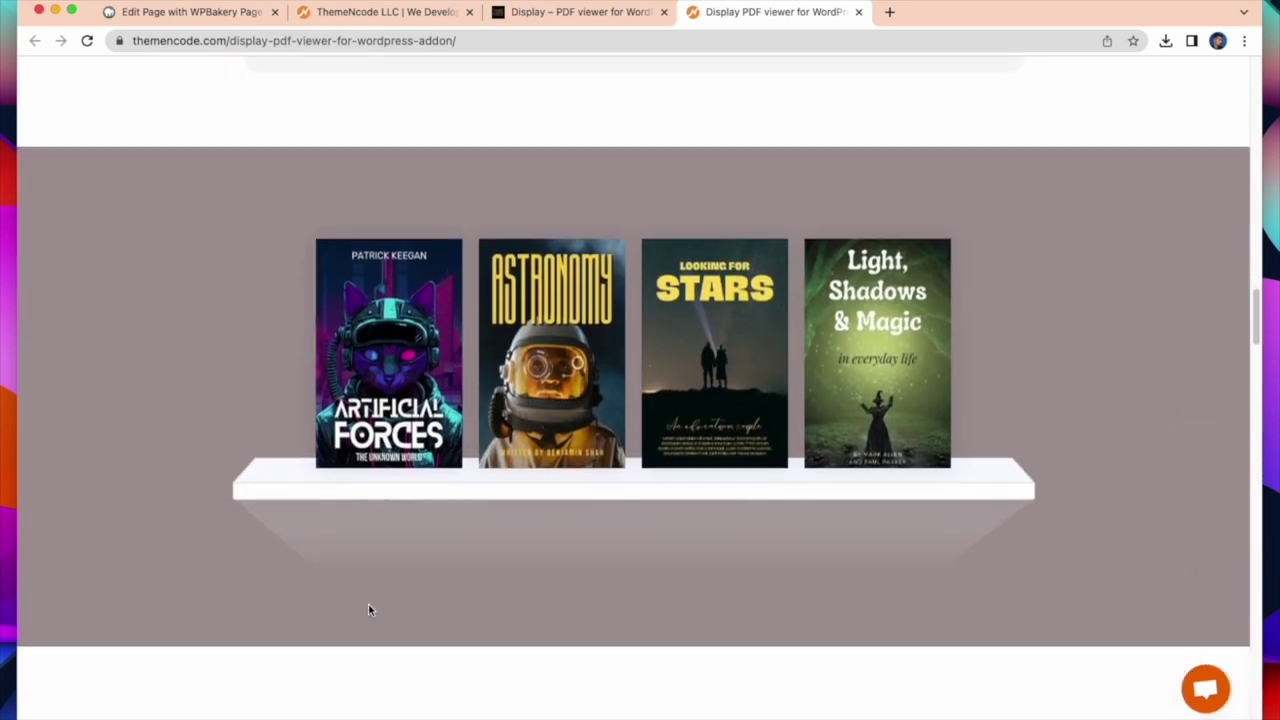
pyautogui.scroll(-8, 368, 610)
pyautogui.scroll(-1, 368, 610)
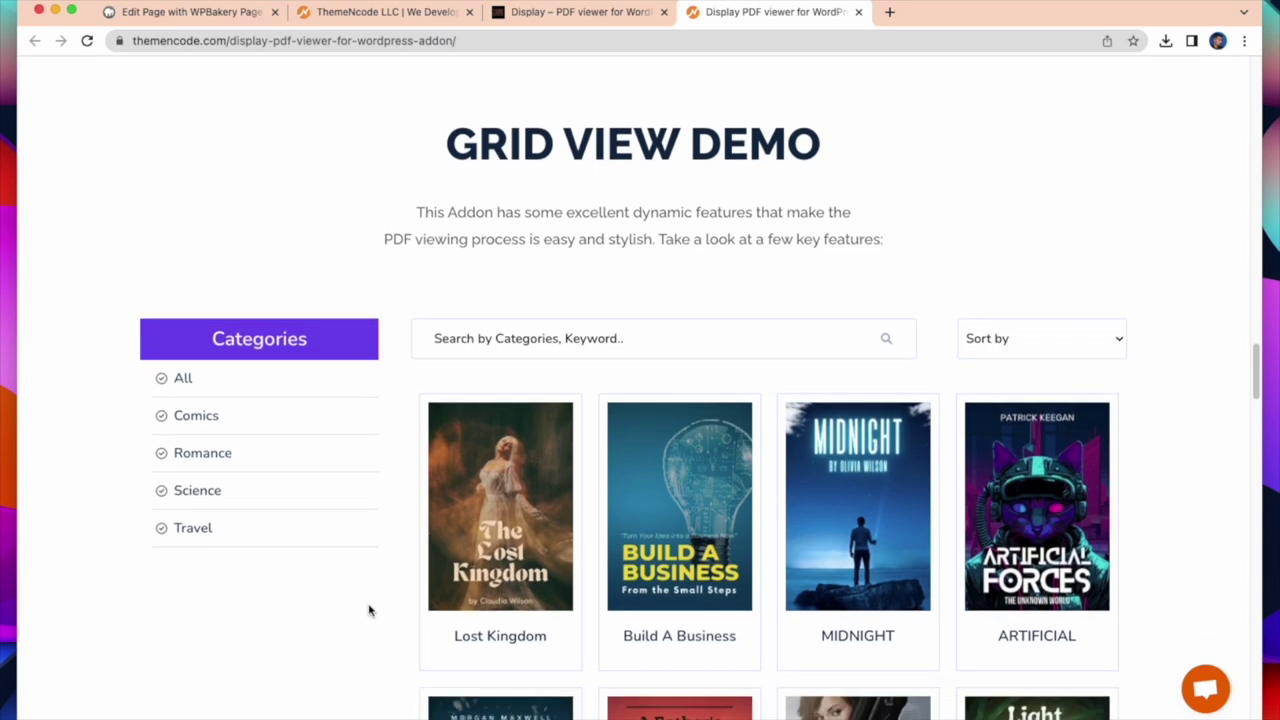
pyautogui.scroll(-8, 368, 610)
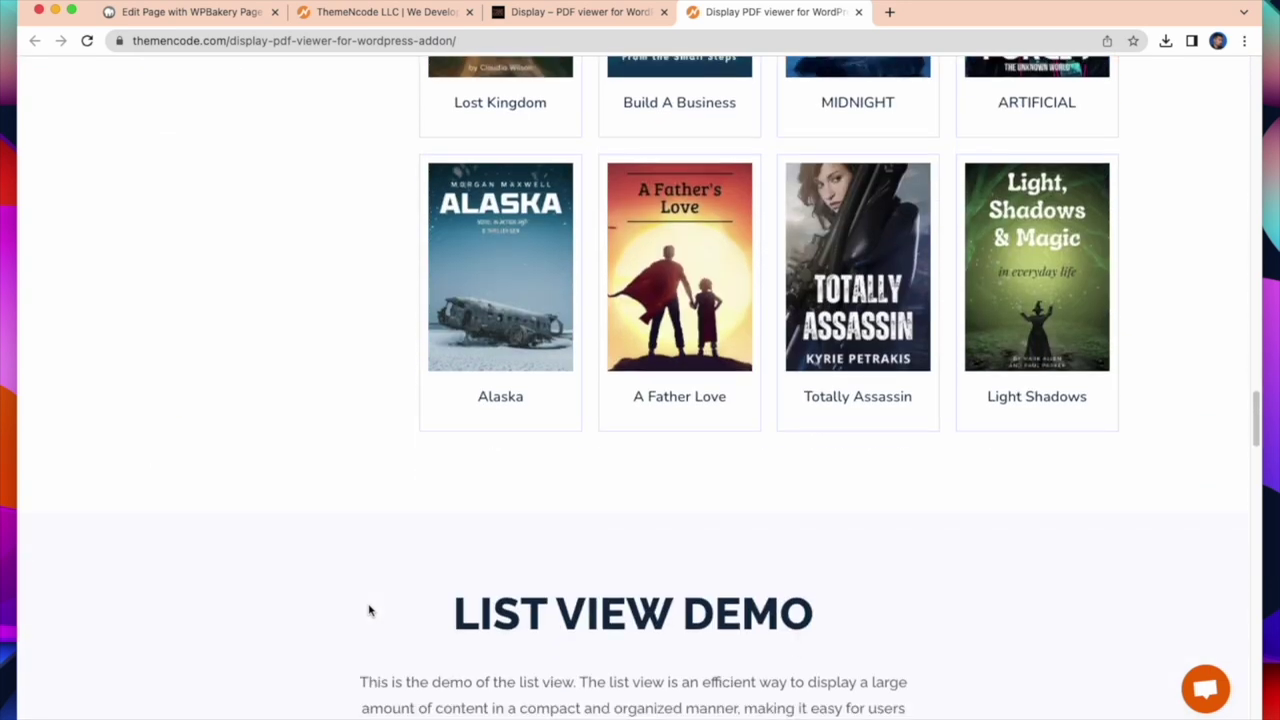
pyautogui.scroll(-12, 368, 610)
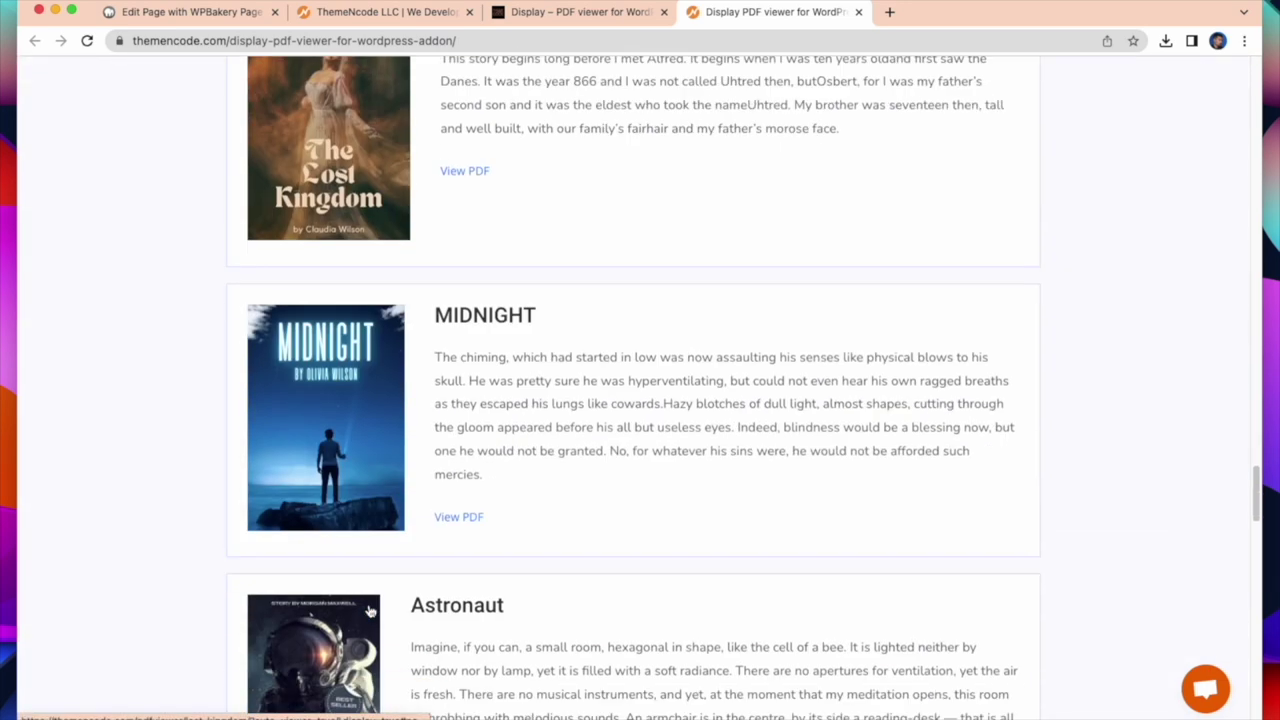
pyautogui.scroll(-6, 368, 610)
pyautogui.scroll(-5, 368, 610)
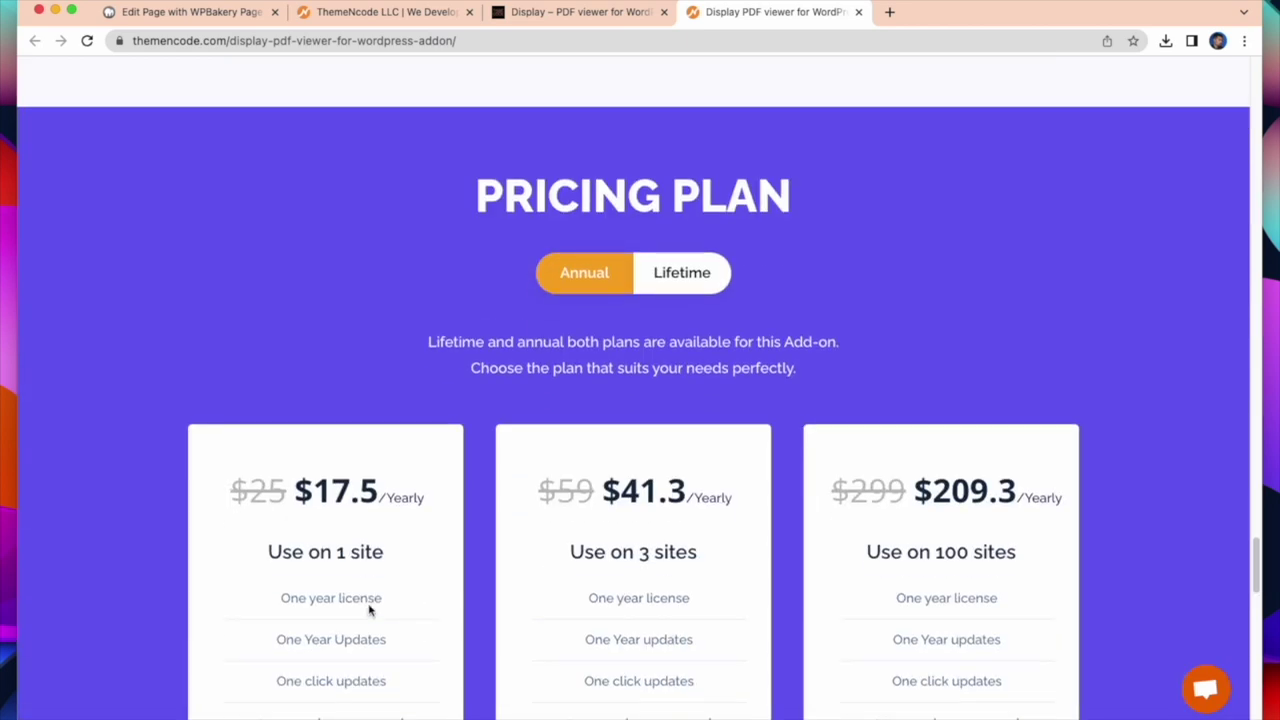
pyautogui.scroll(-2, 340, 609)
# - Start buying the Single Site Annual plan at $17.50, then close the checkout tab
pyautogui.click(358, 685)
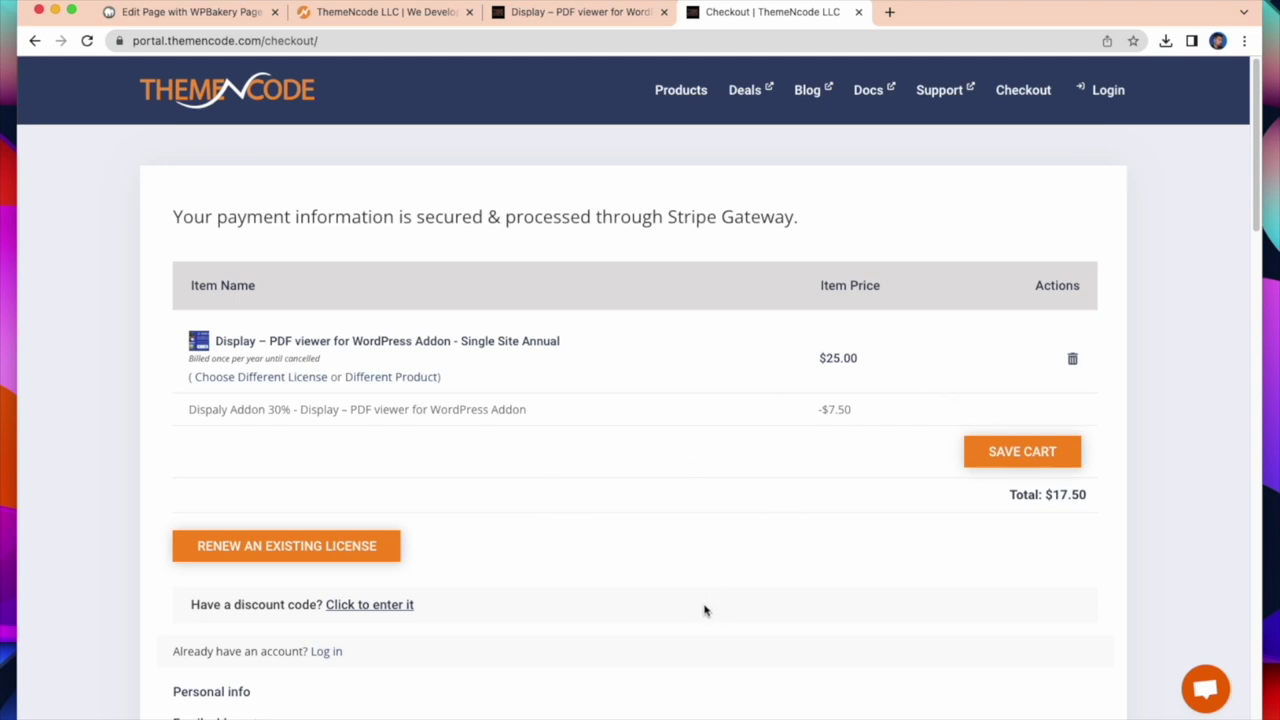
pyautogui.click(858, 12)
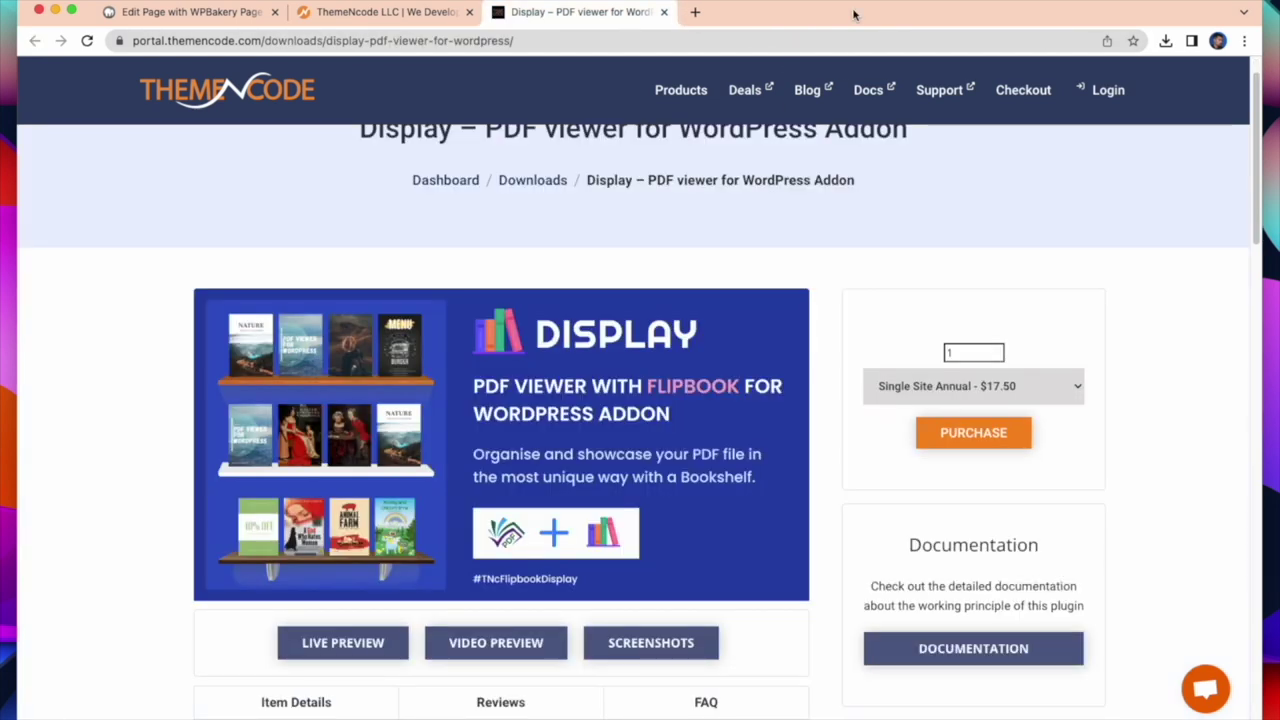